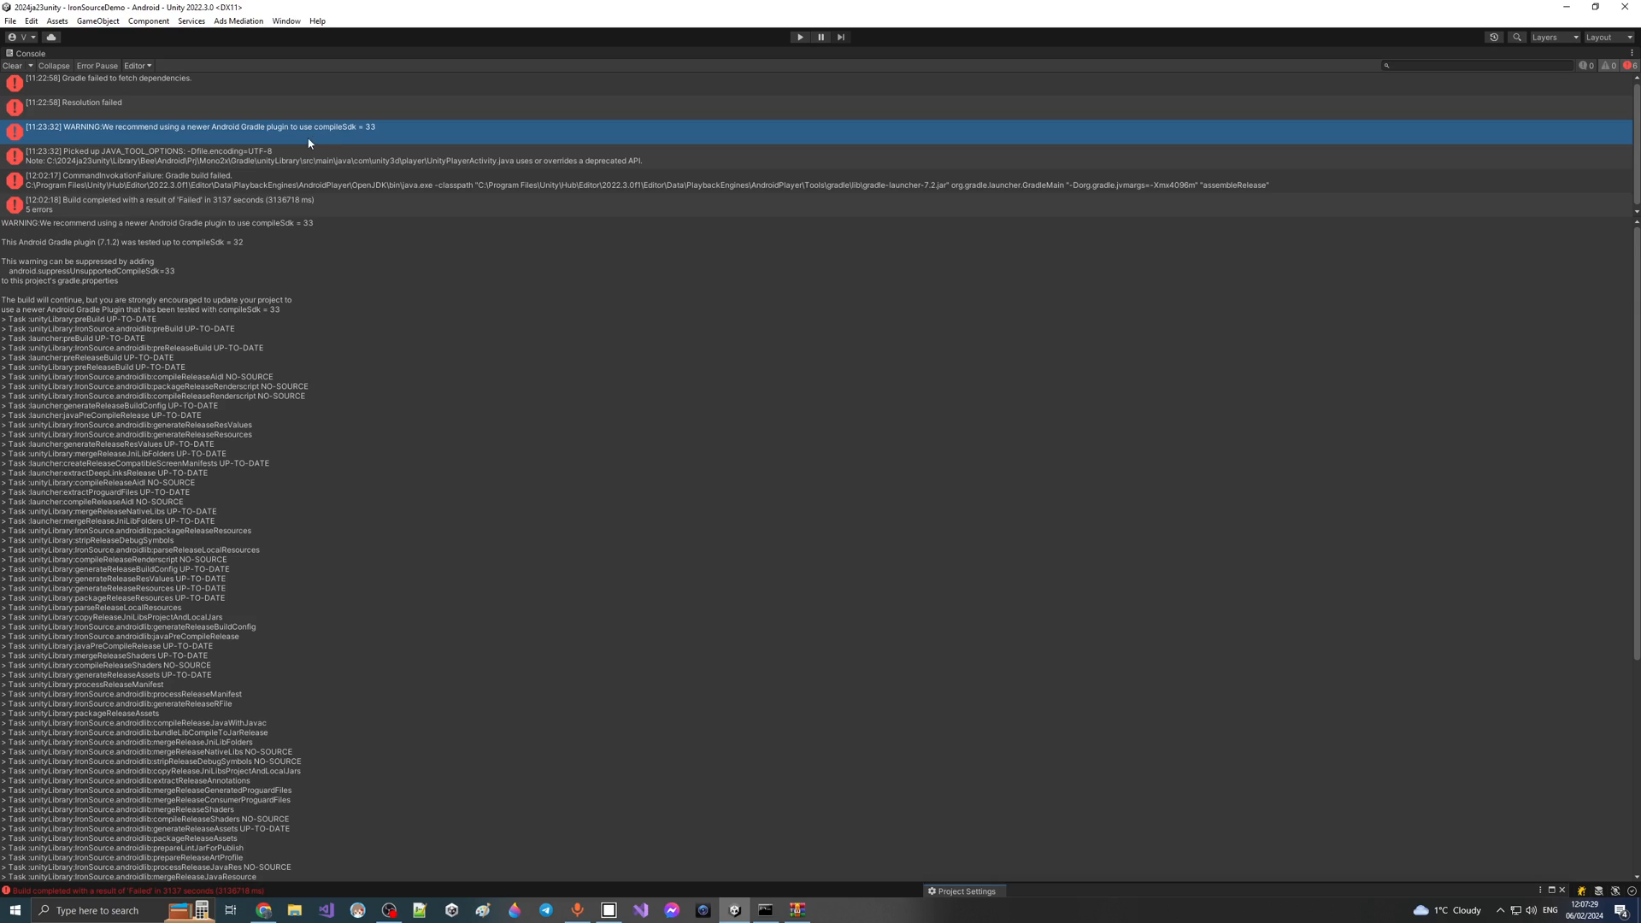
- Inspect the compileSdkVersion build error and set the Android Target API Level to API level 34 in the Player settings
left_click(383, 155)
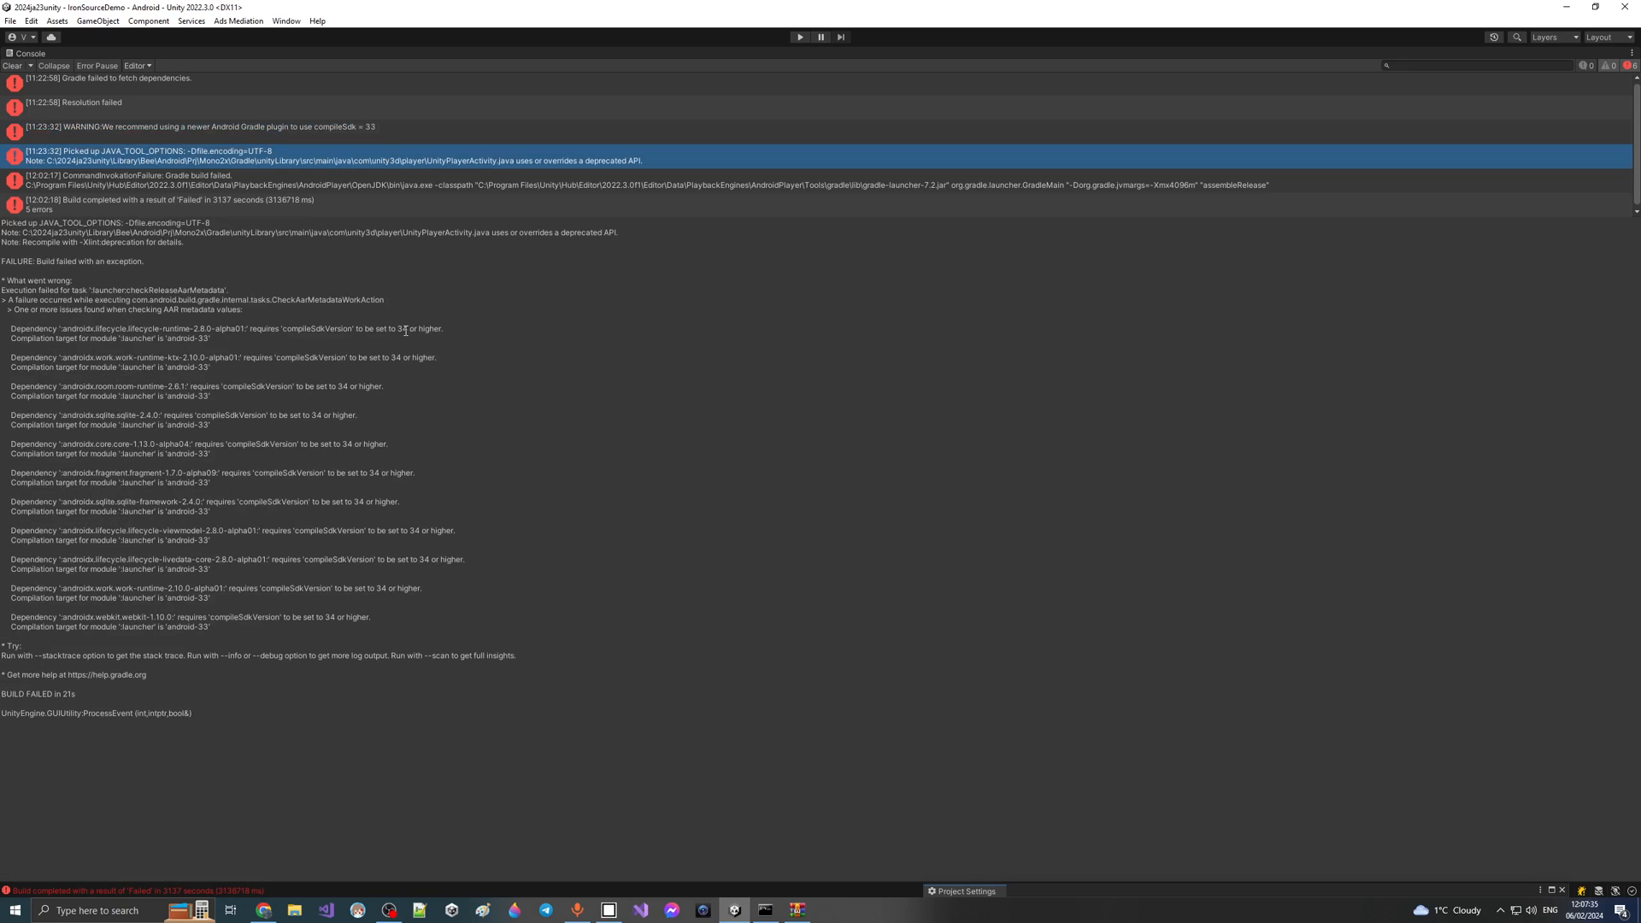
left_click(1016, 887)
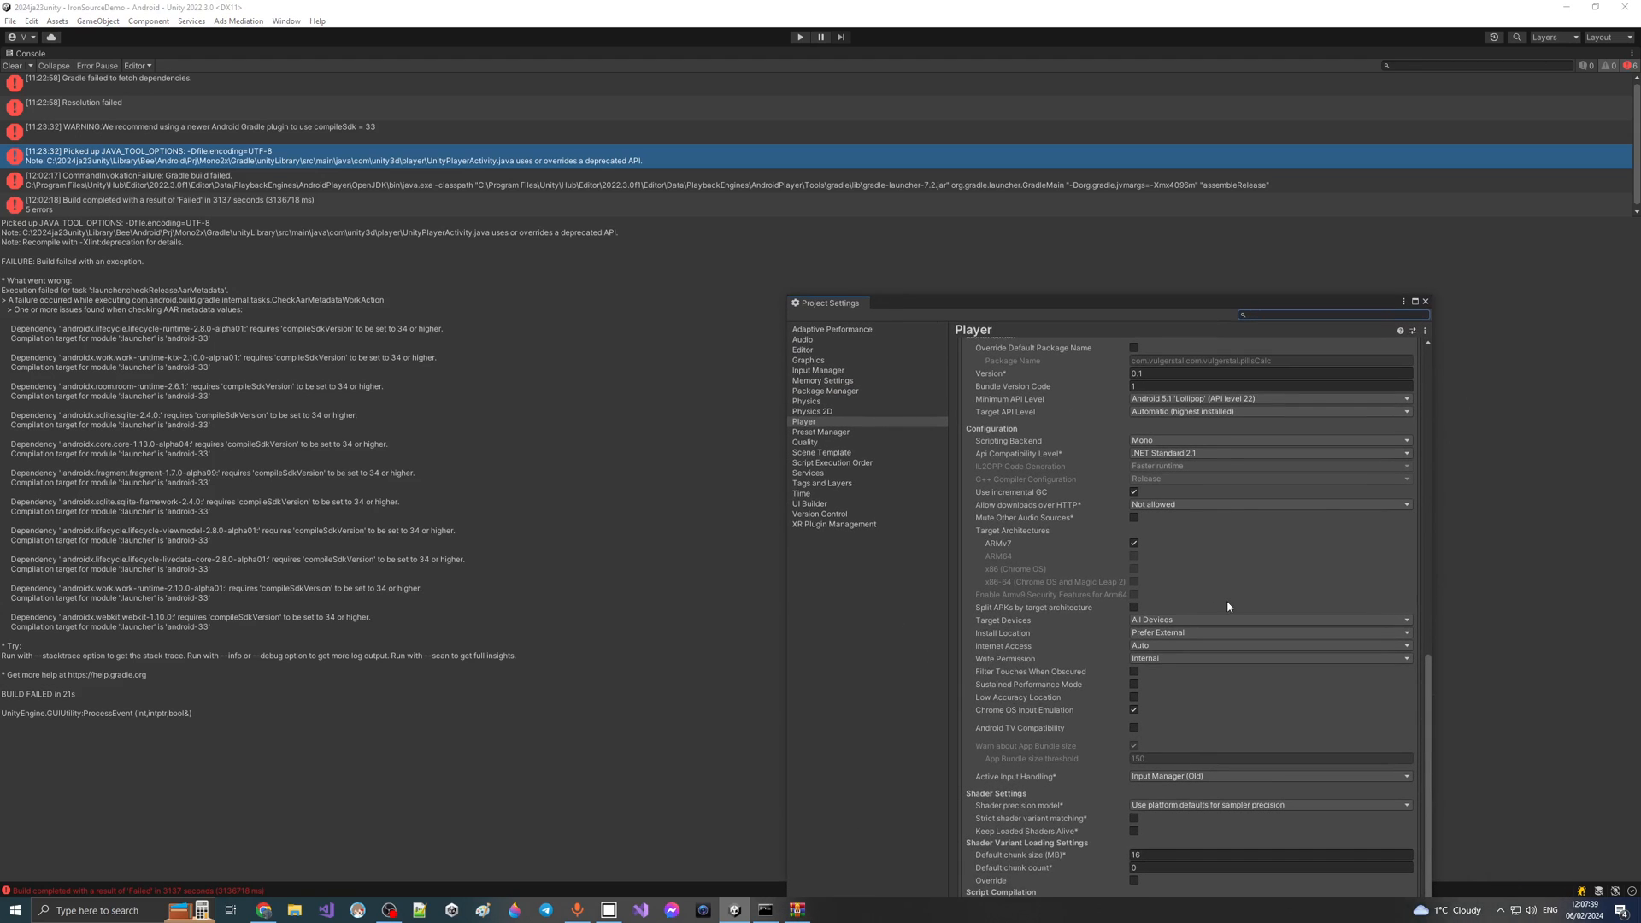
left_click(1196, 412)
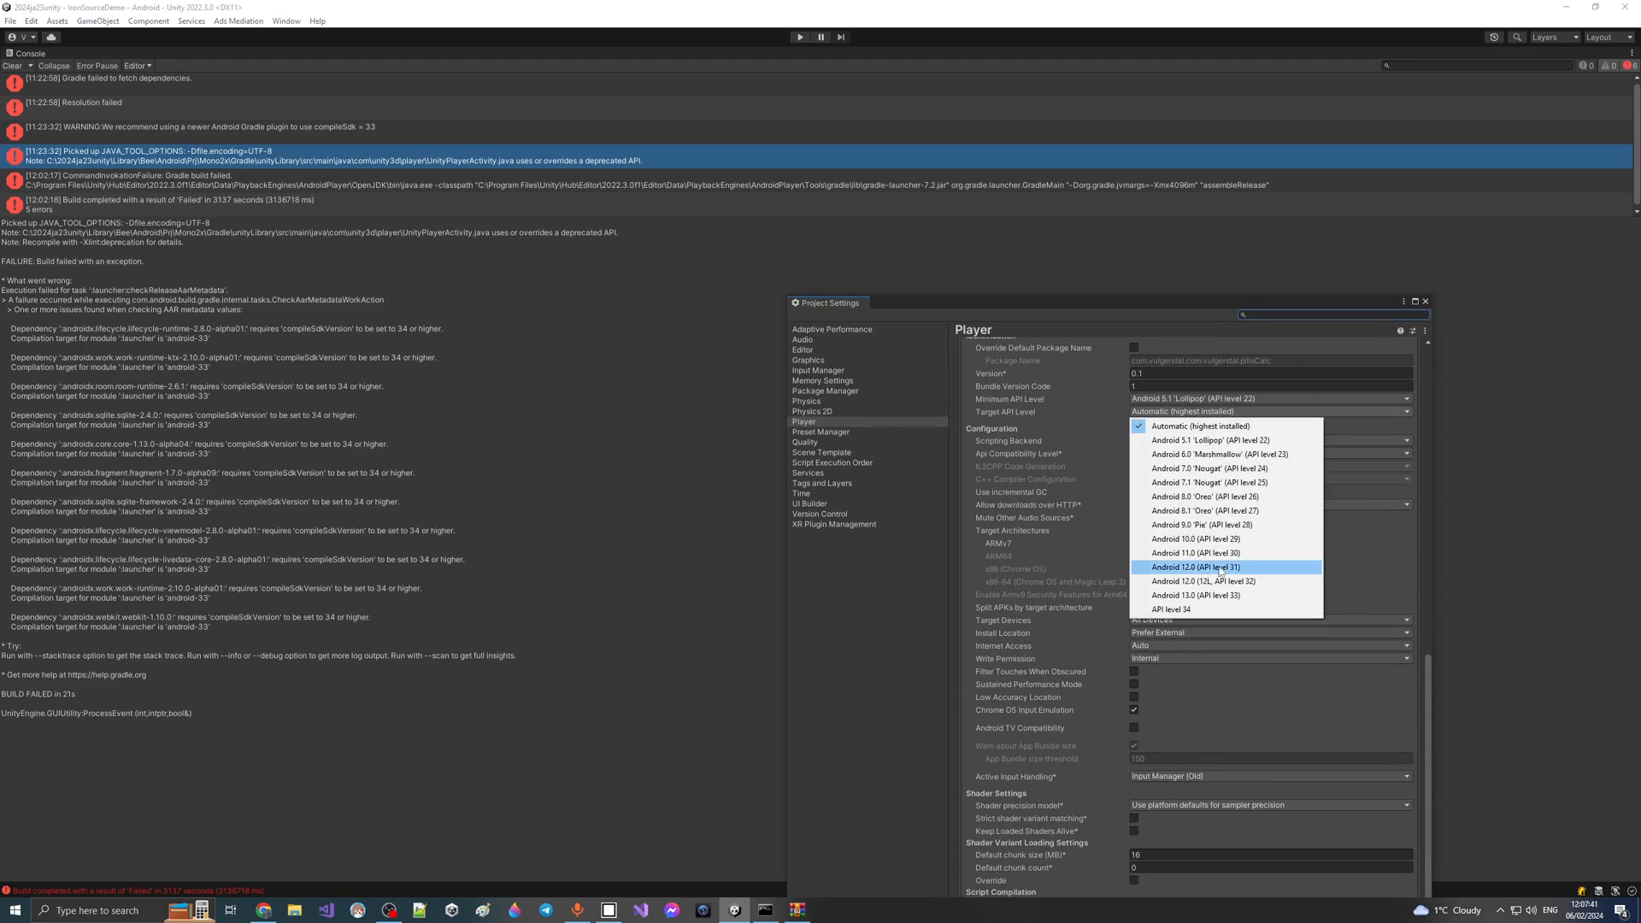
left_click(1205, 610)
left_click_drag(1102, 310, 1017, 184)
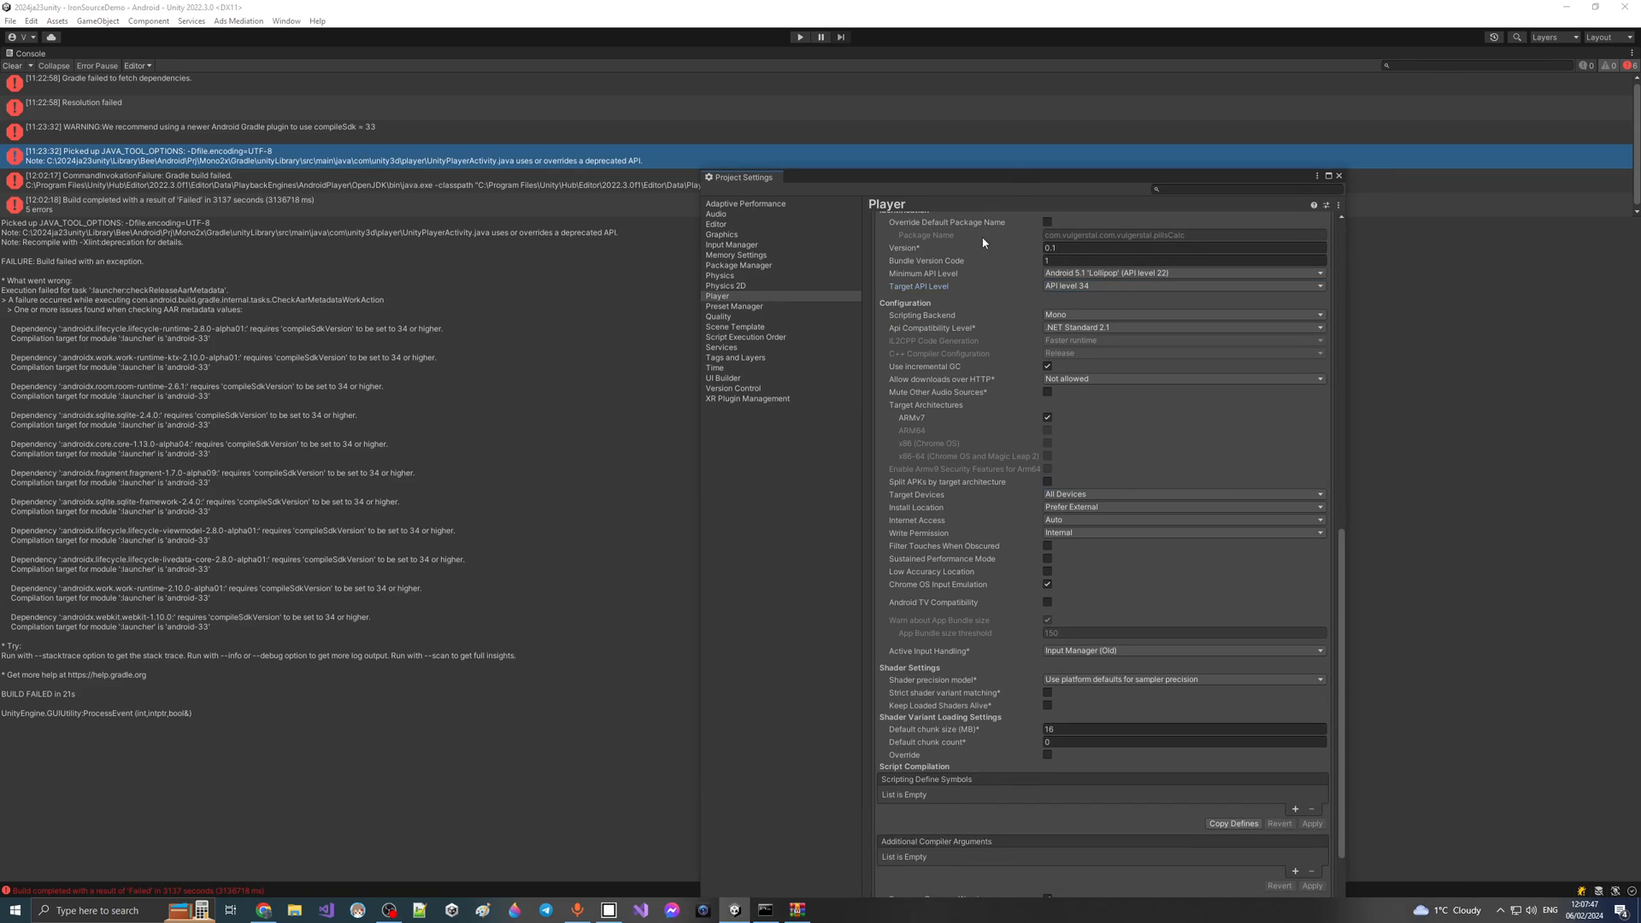
left_click(10, 20)
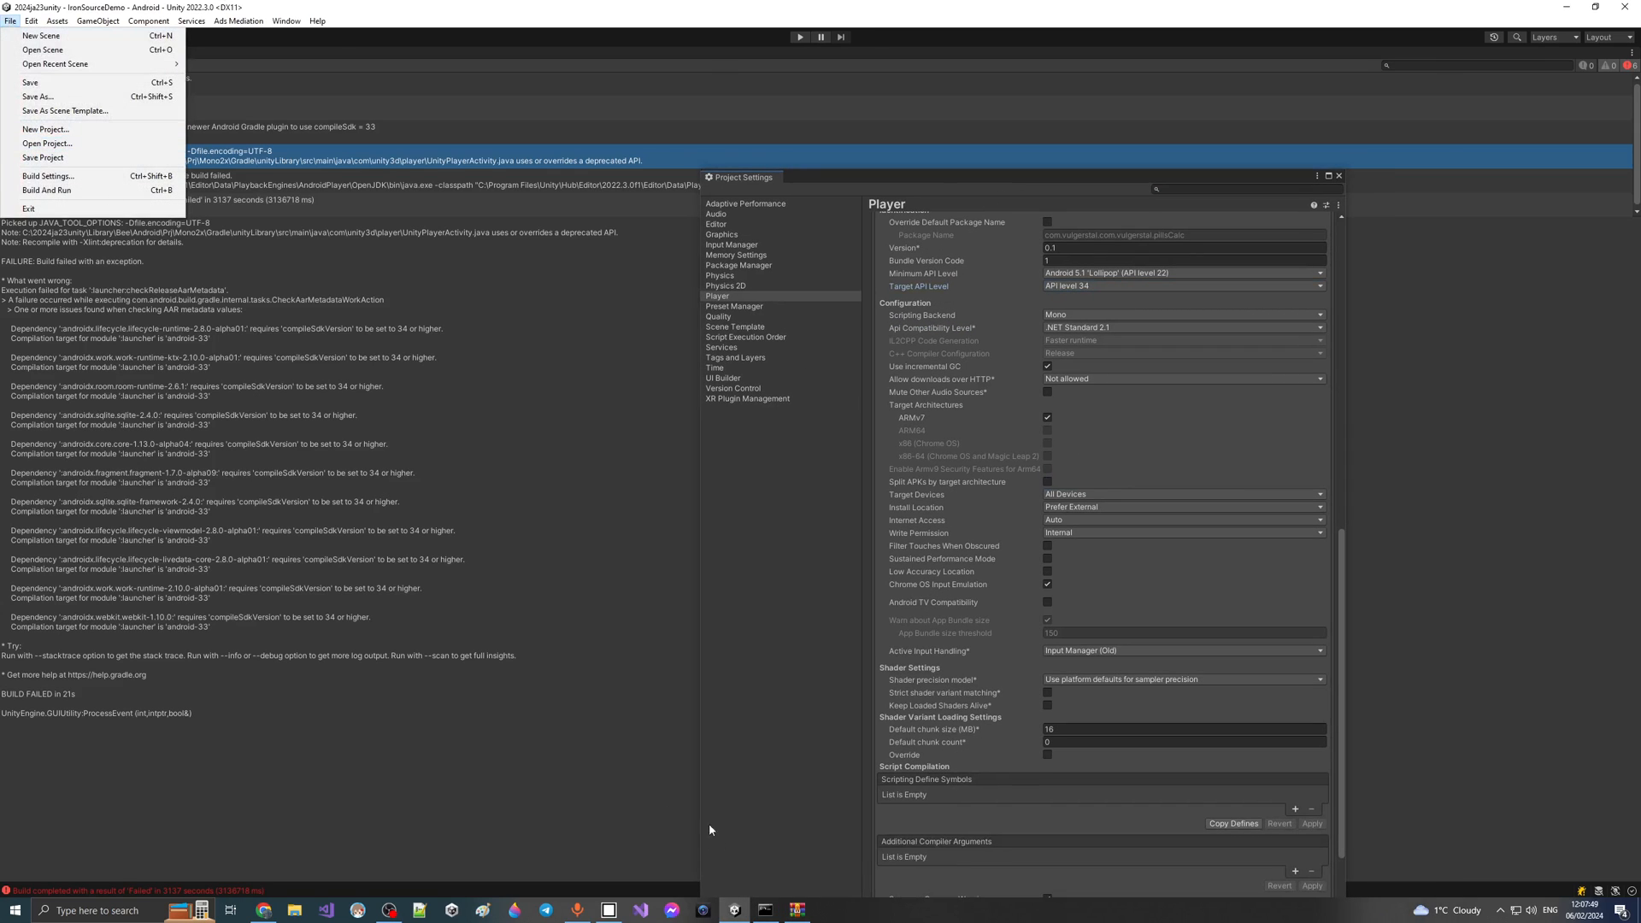
- Switch to WinRAR and extract the archive's Temp folder into C:\2024ja23unity, keeping the set extraction options
left_click(797, 913)
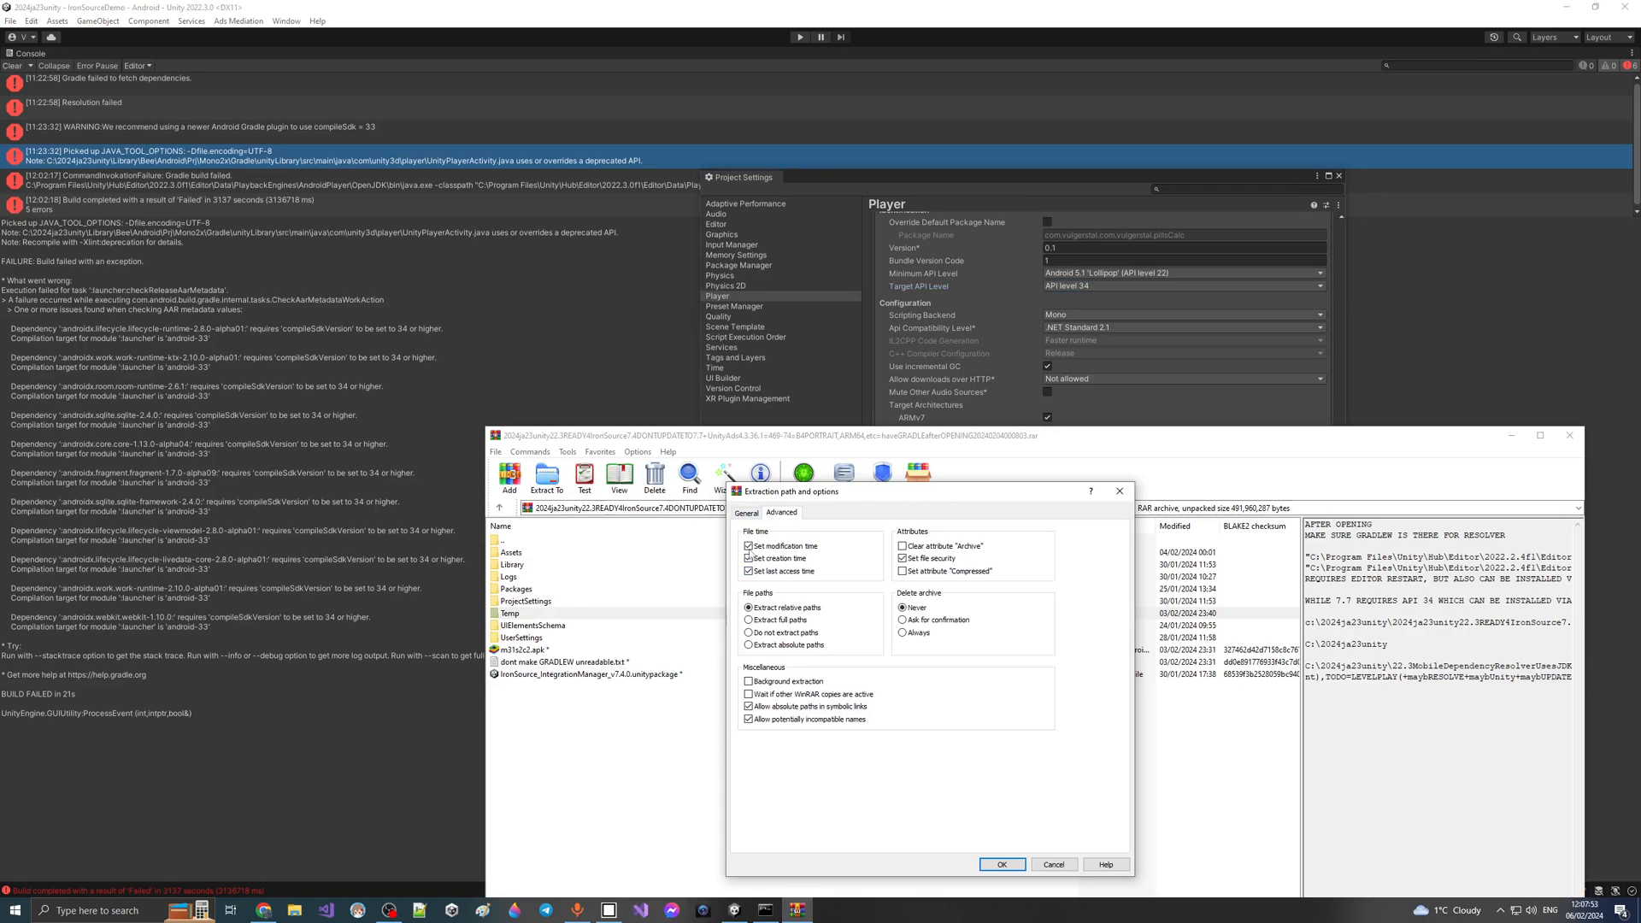
left_click(996, 866)
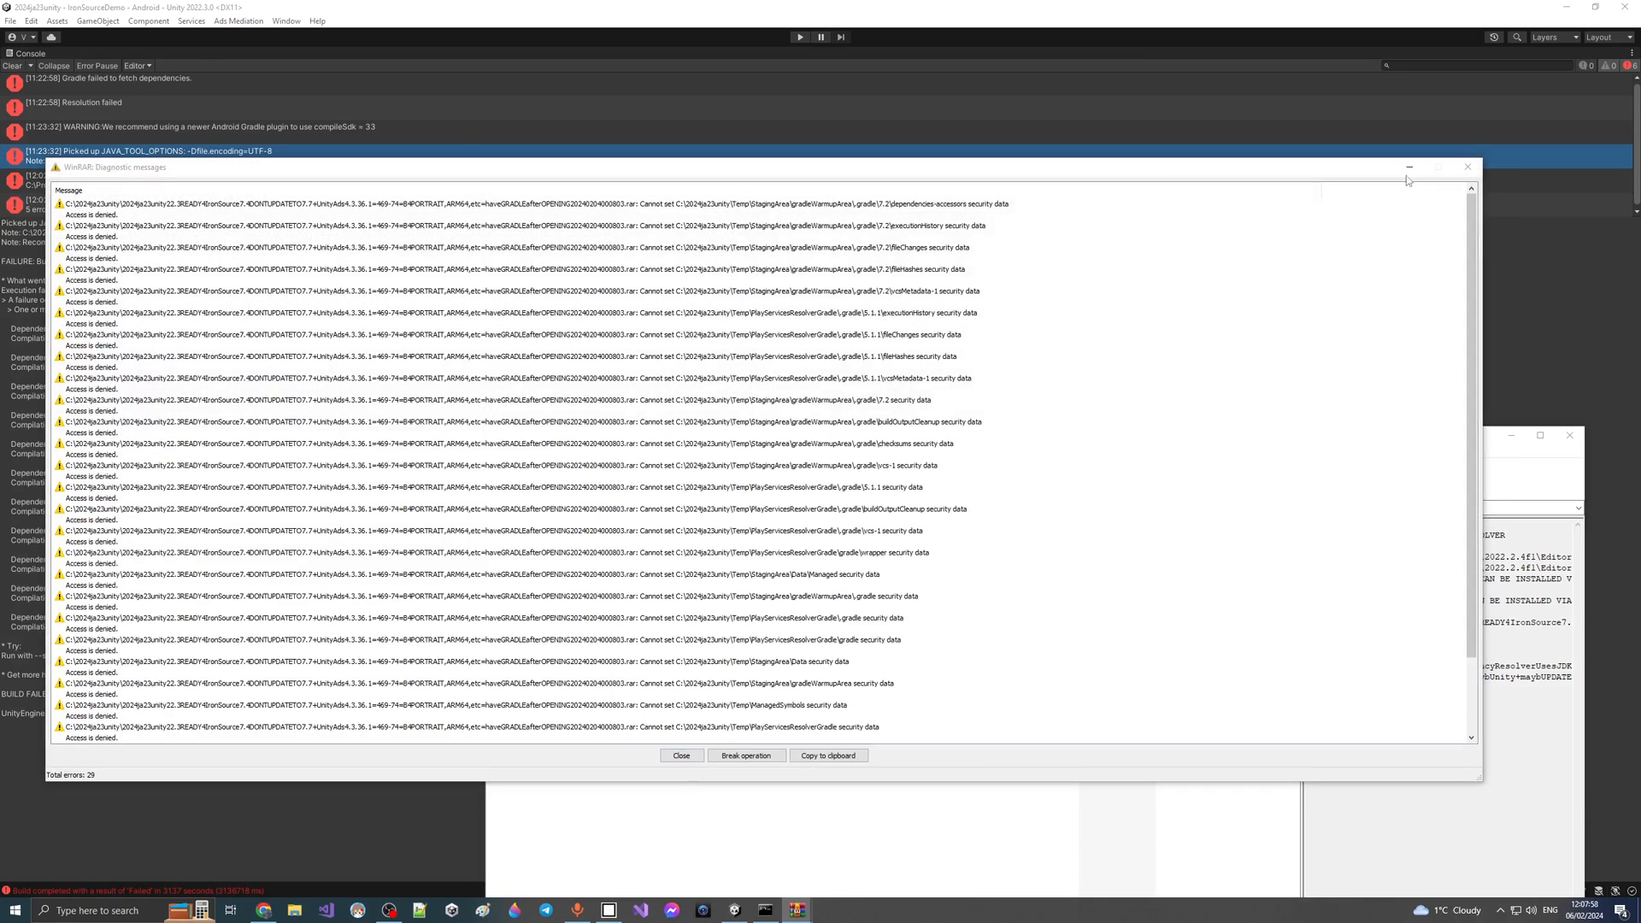
left_click(1405, 170)
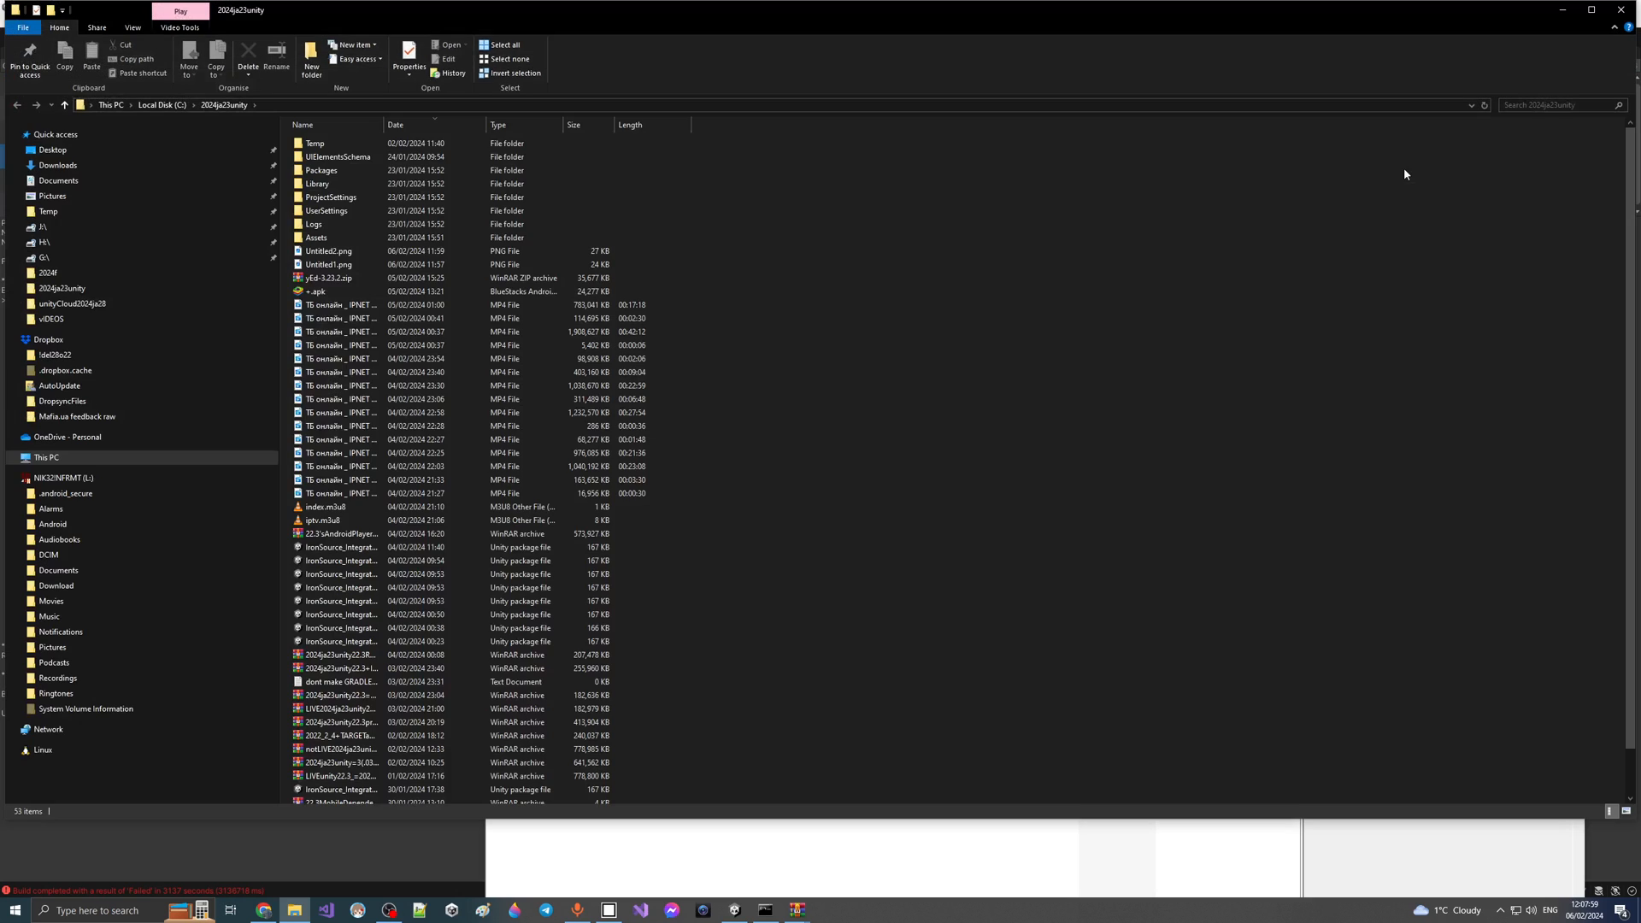
left_click(1562, 9)
- Check for gradlew.bat in the archive's Temp\PlayServicesResolverGradle folder and return to the Unity editor
left_click(617, 787)
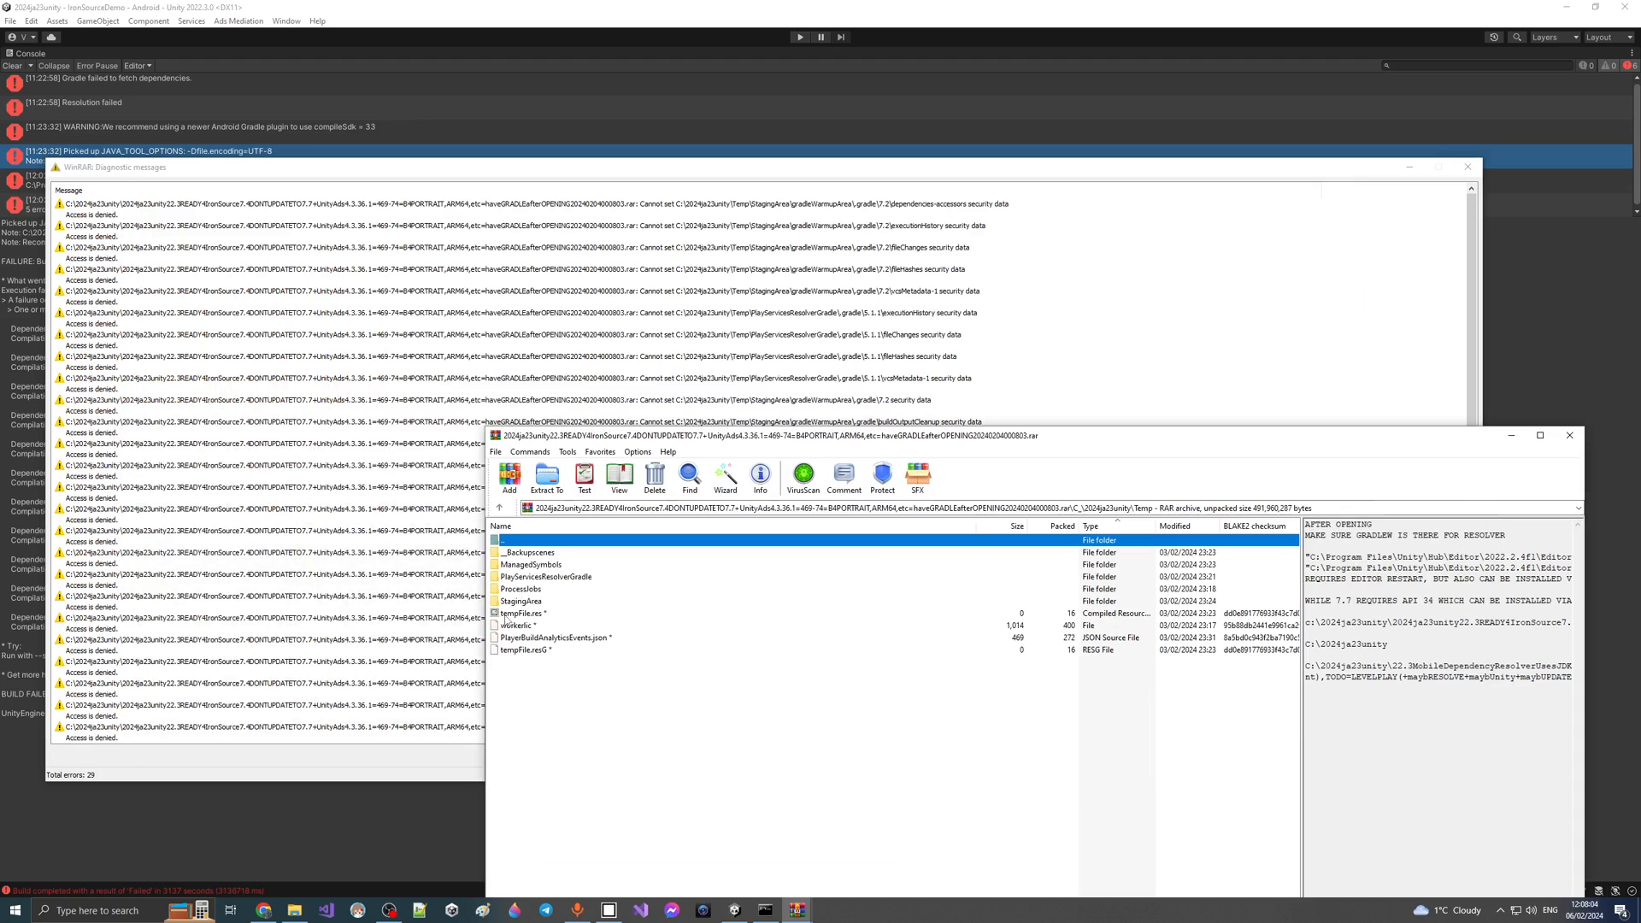
double_click(525, 577)
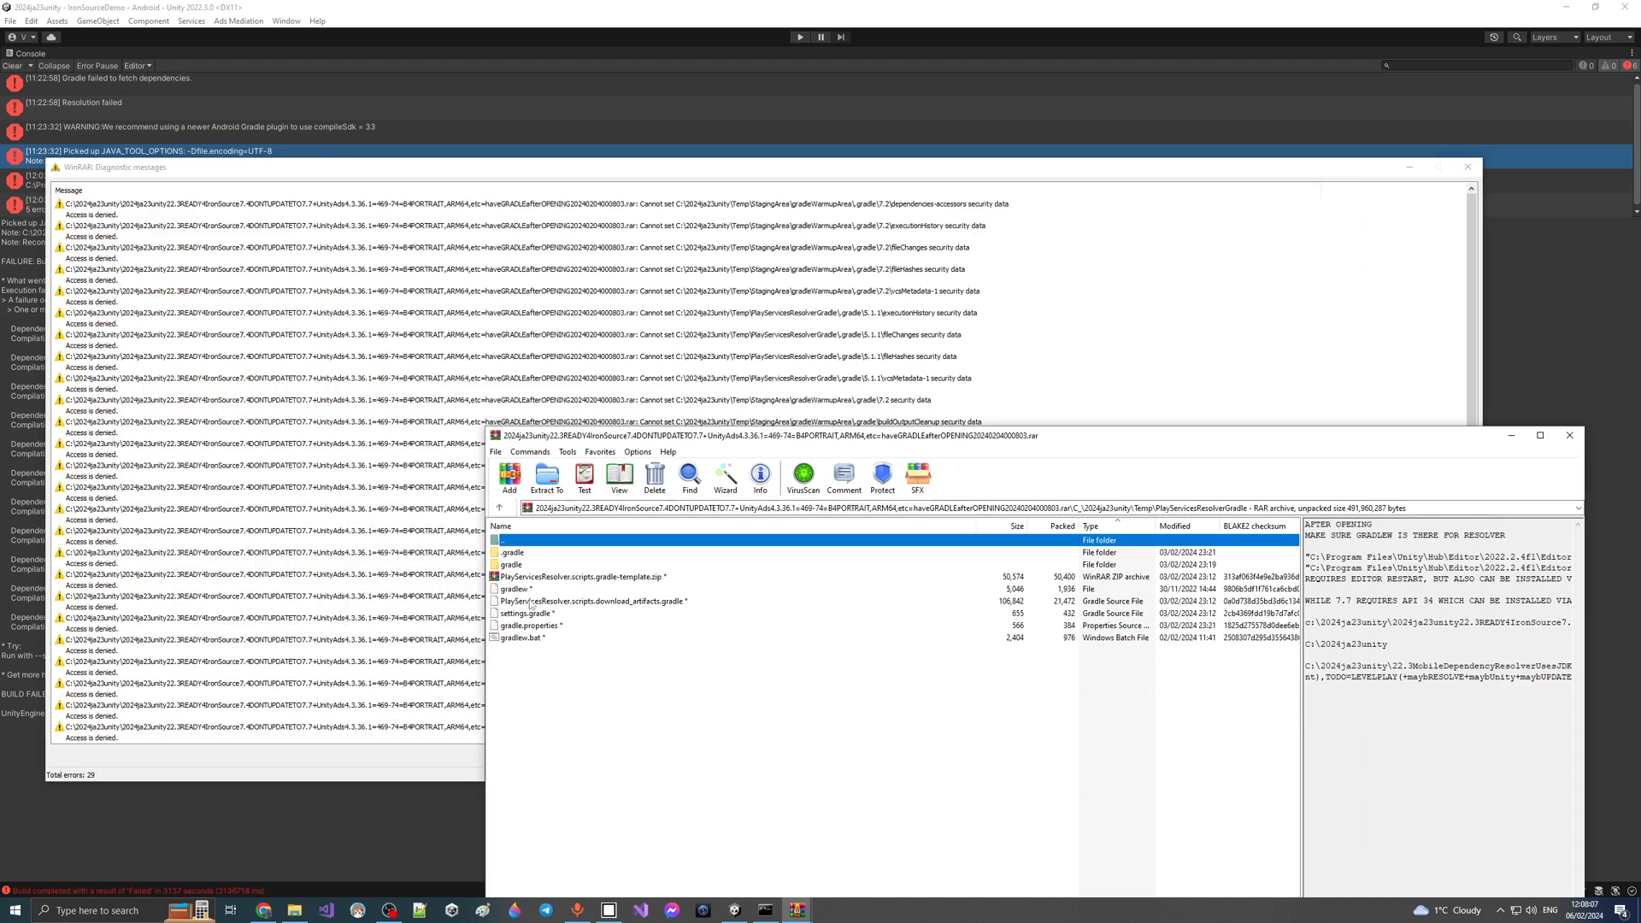
left_click(526, 638)
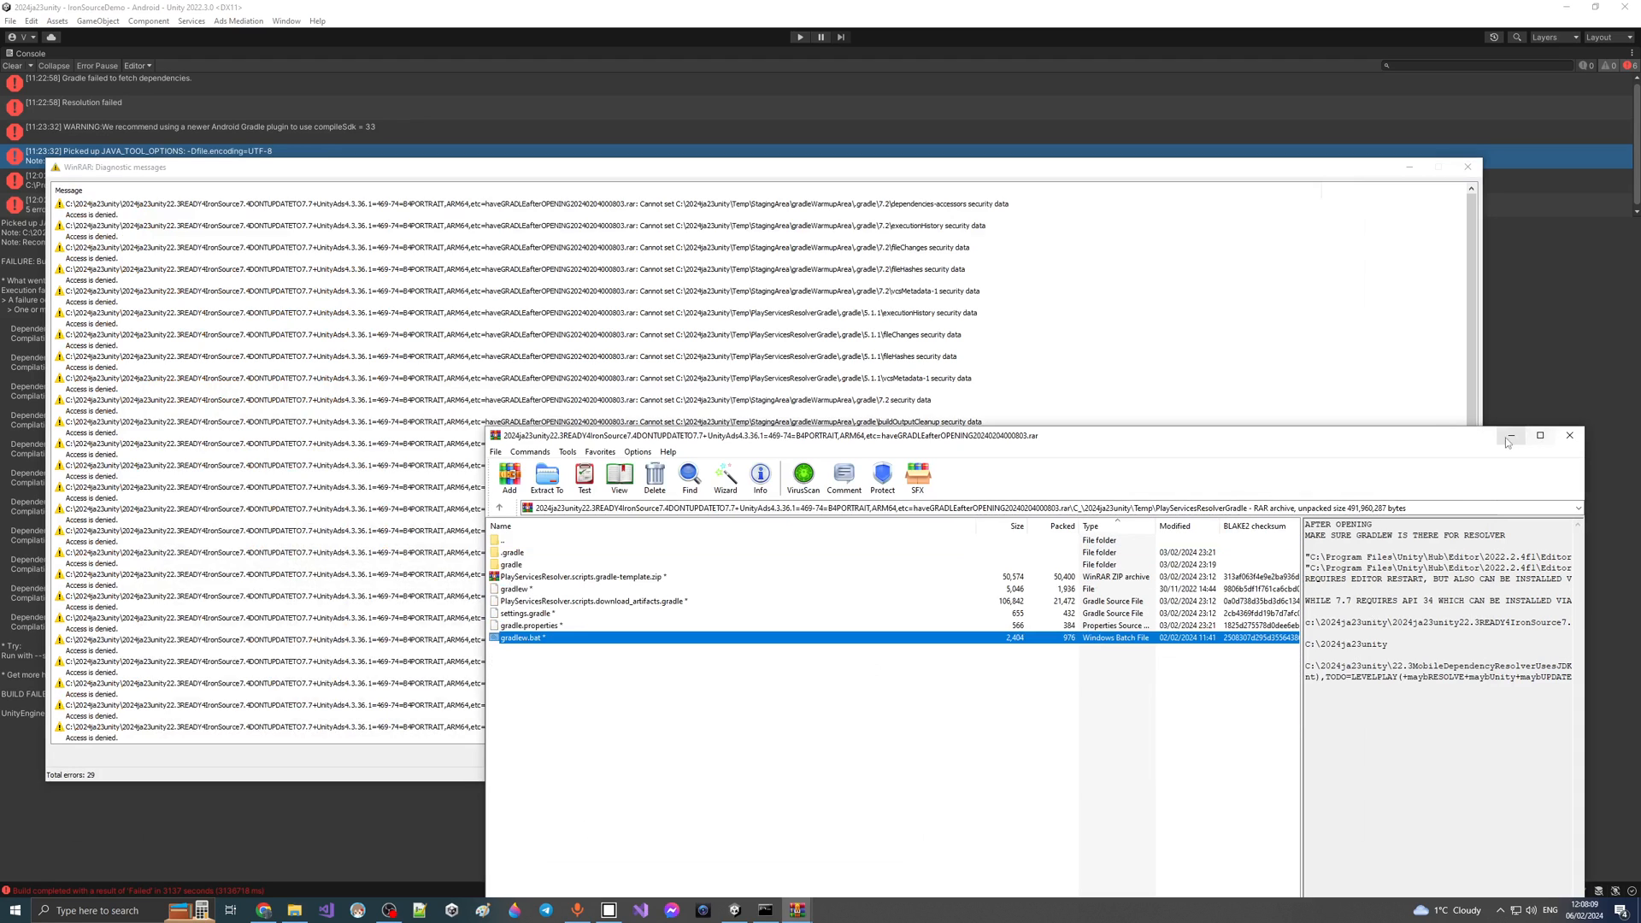
left_click(1511, 435)
left_click(1409, 167)
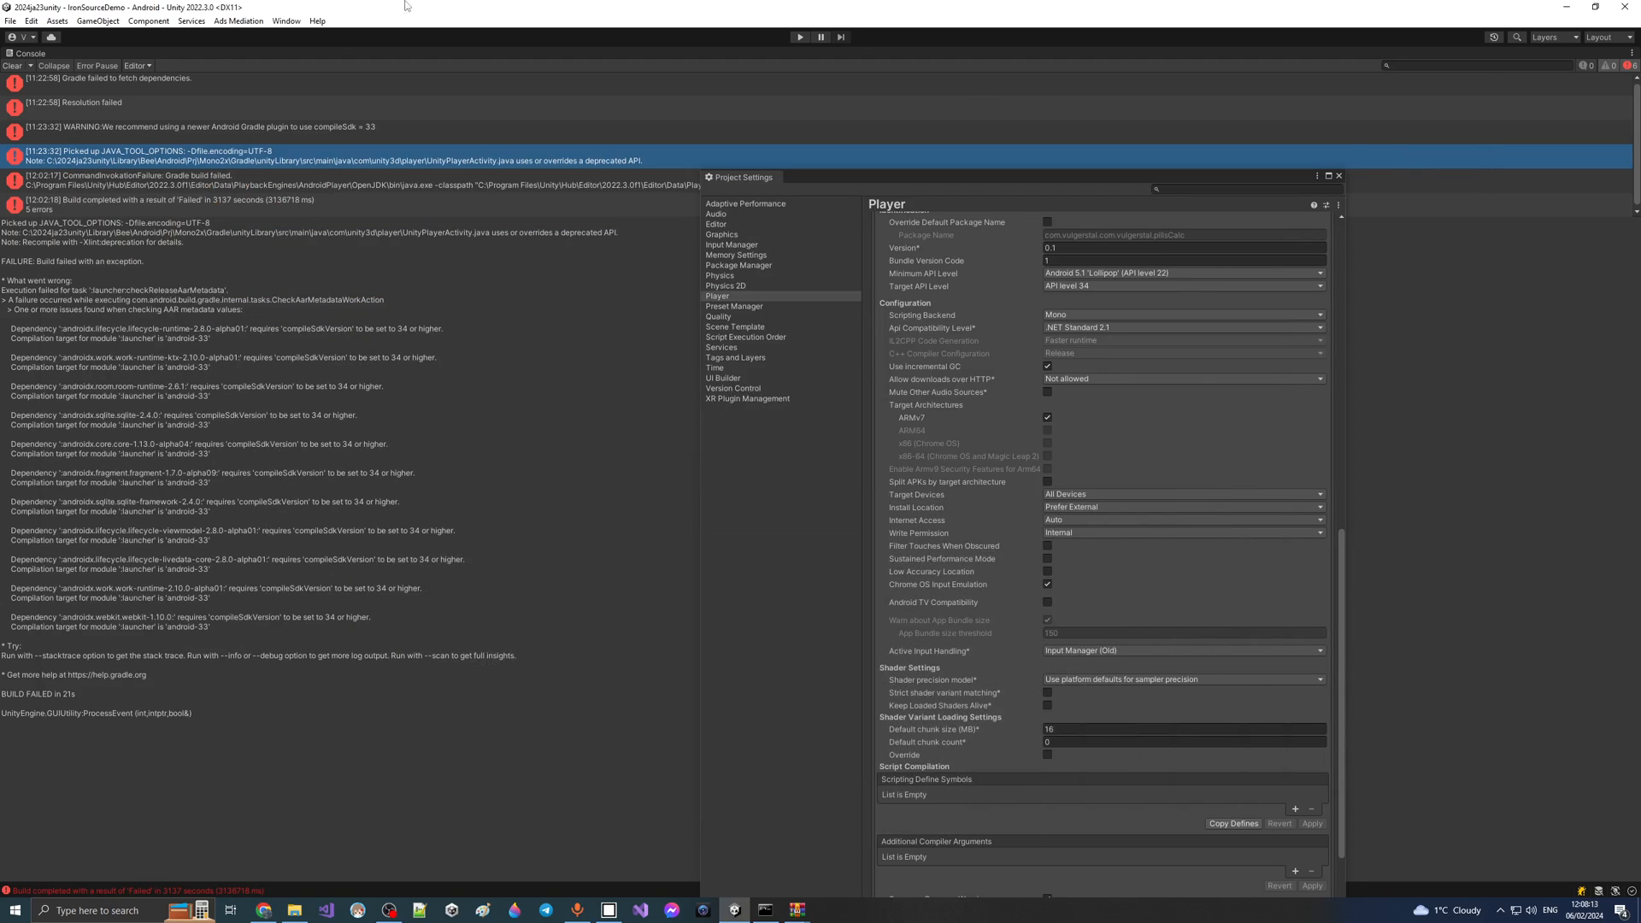
- Try to build the Android app over the existing m31s2c2.apk, choosing to update the Android SDK
left_click(10, 21)
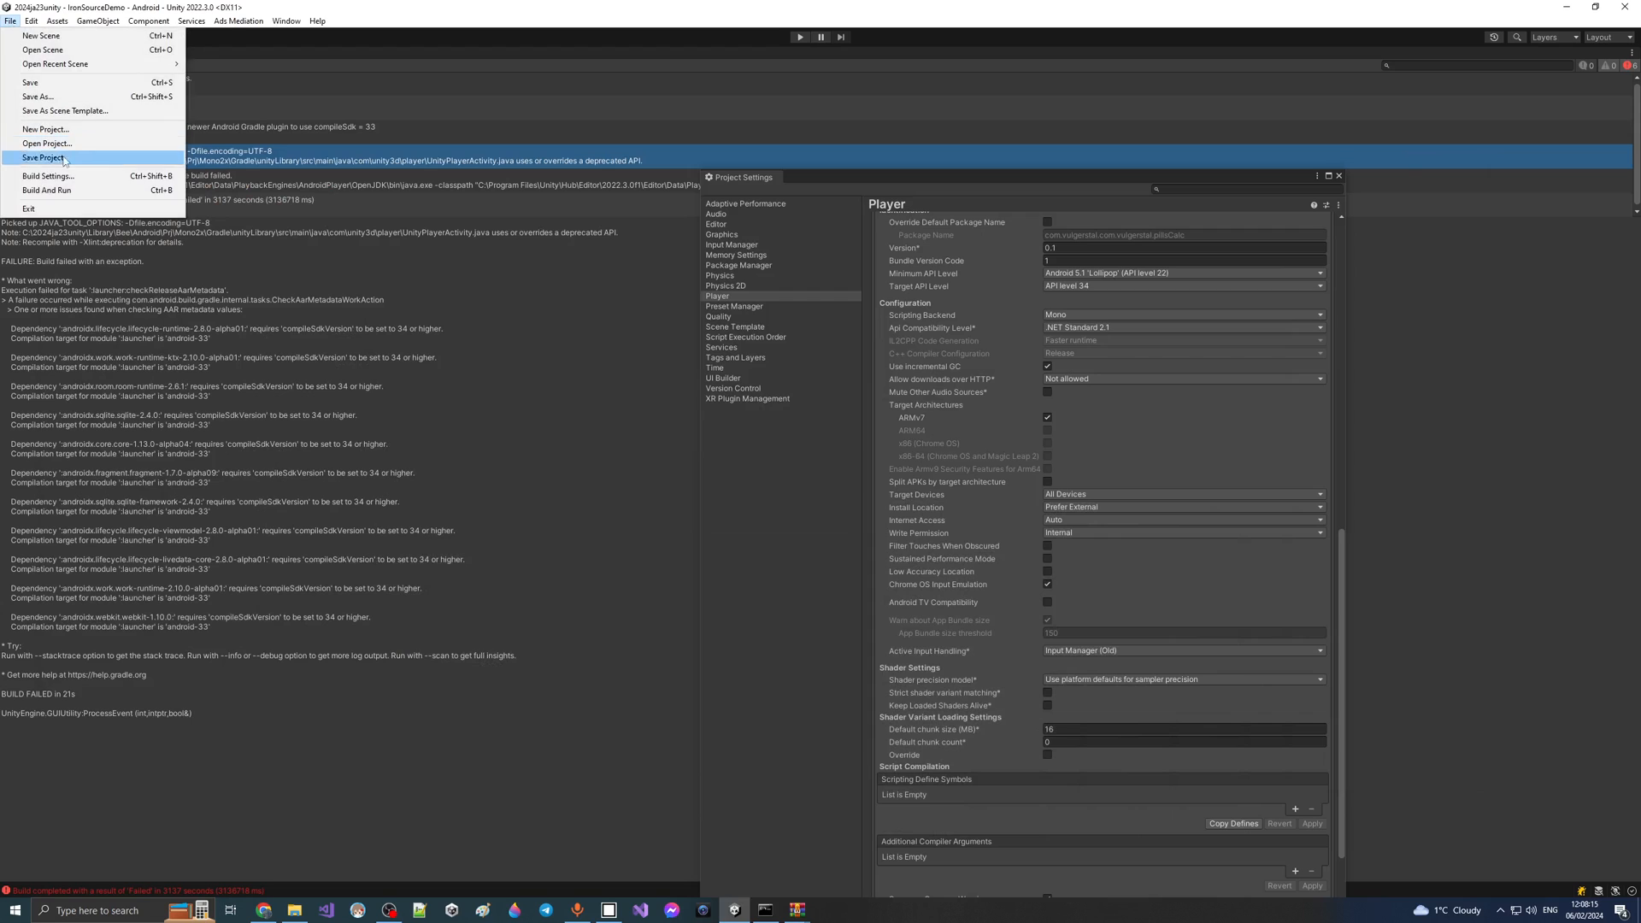
left_click(55, 178)
left_click(588, 646)
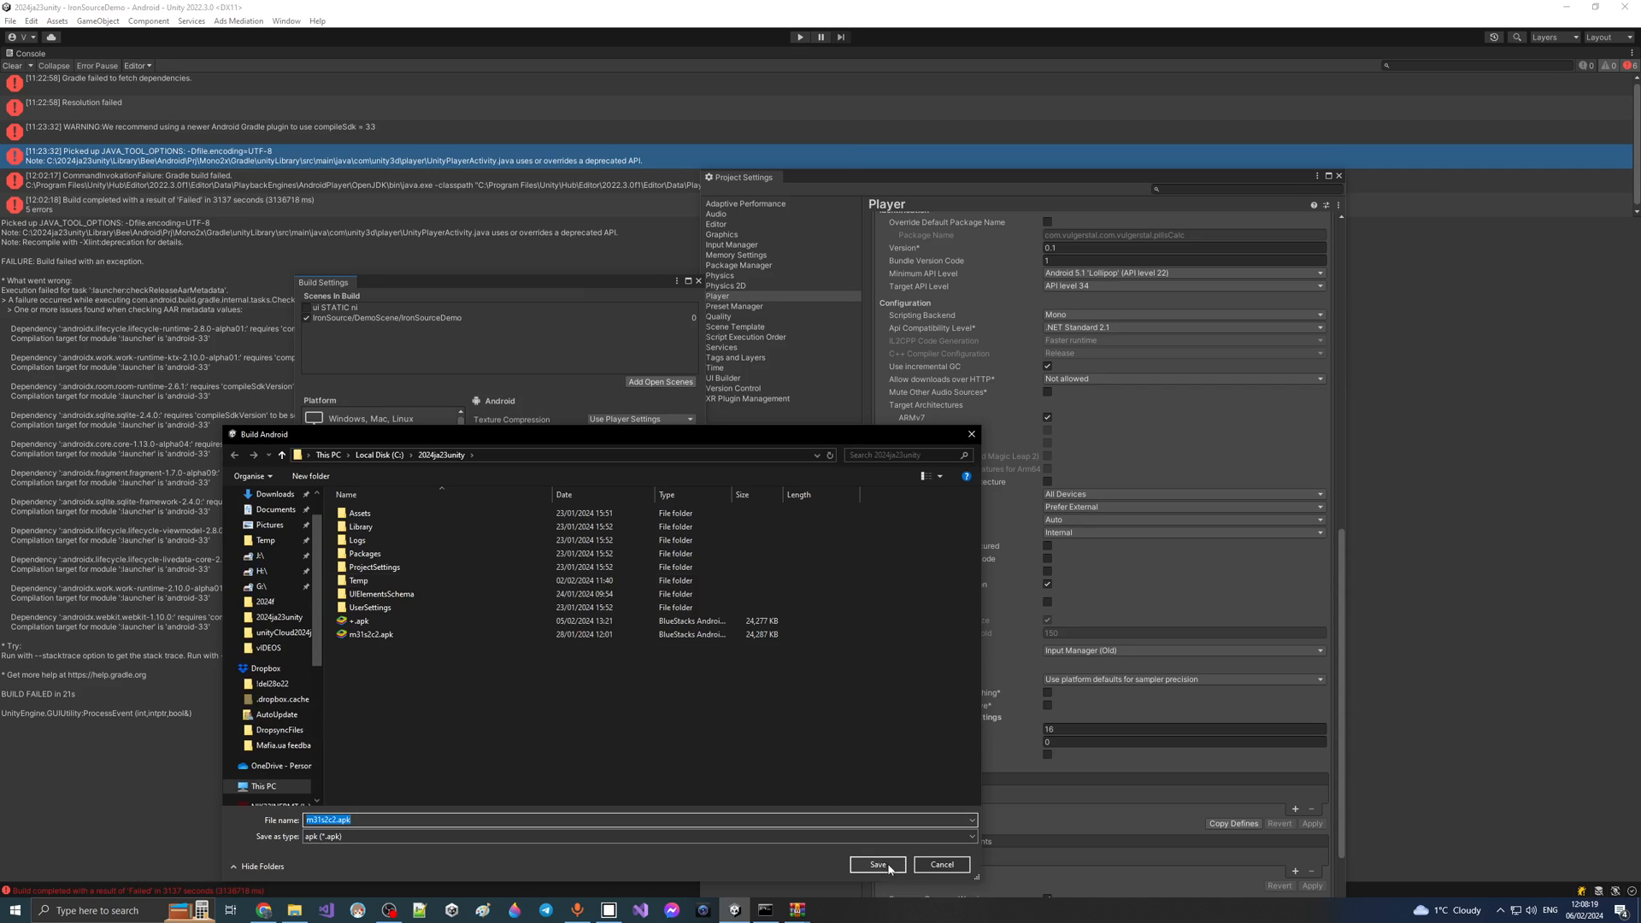
left_click(877, 865)
left_click(856, 458)
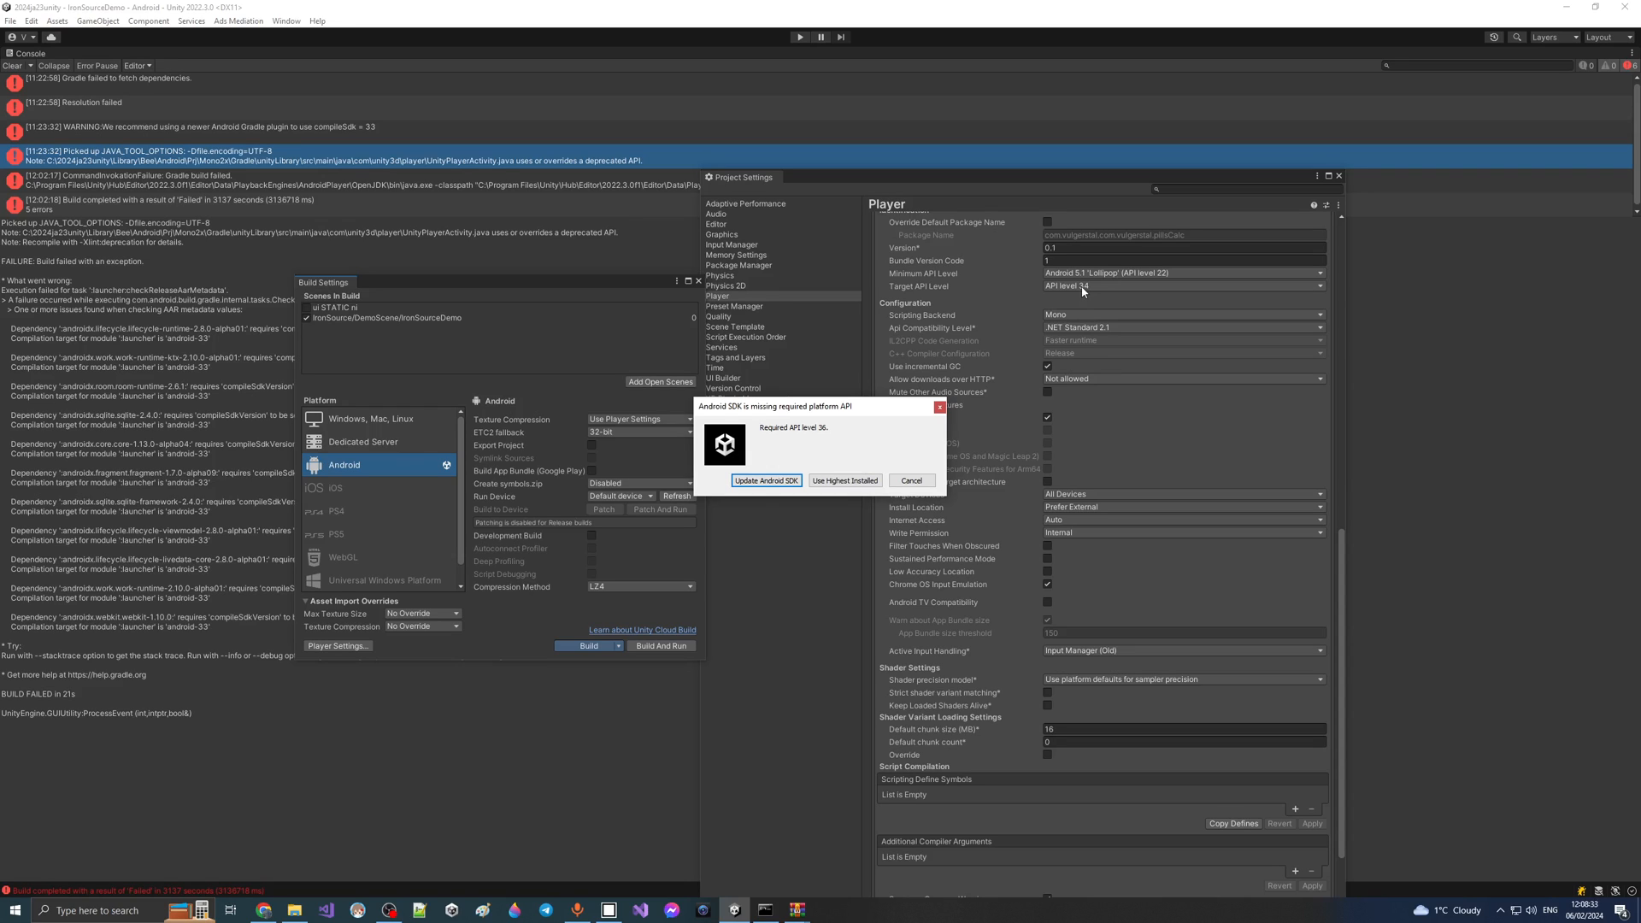
left_click(793, 480)
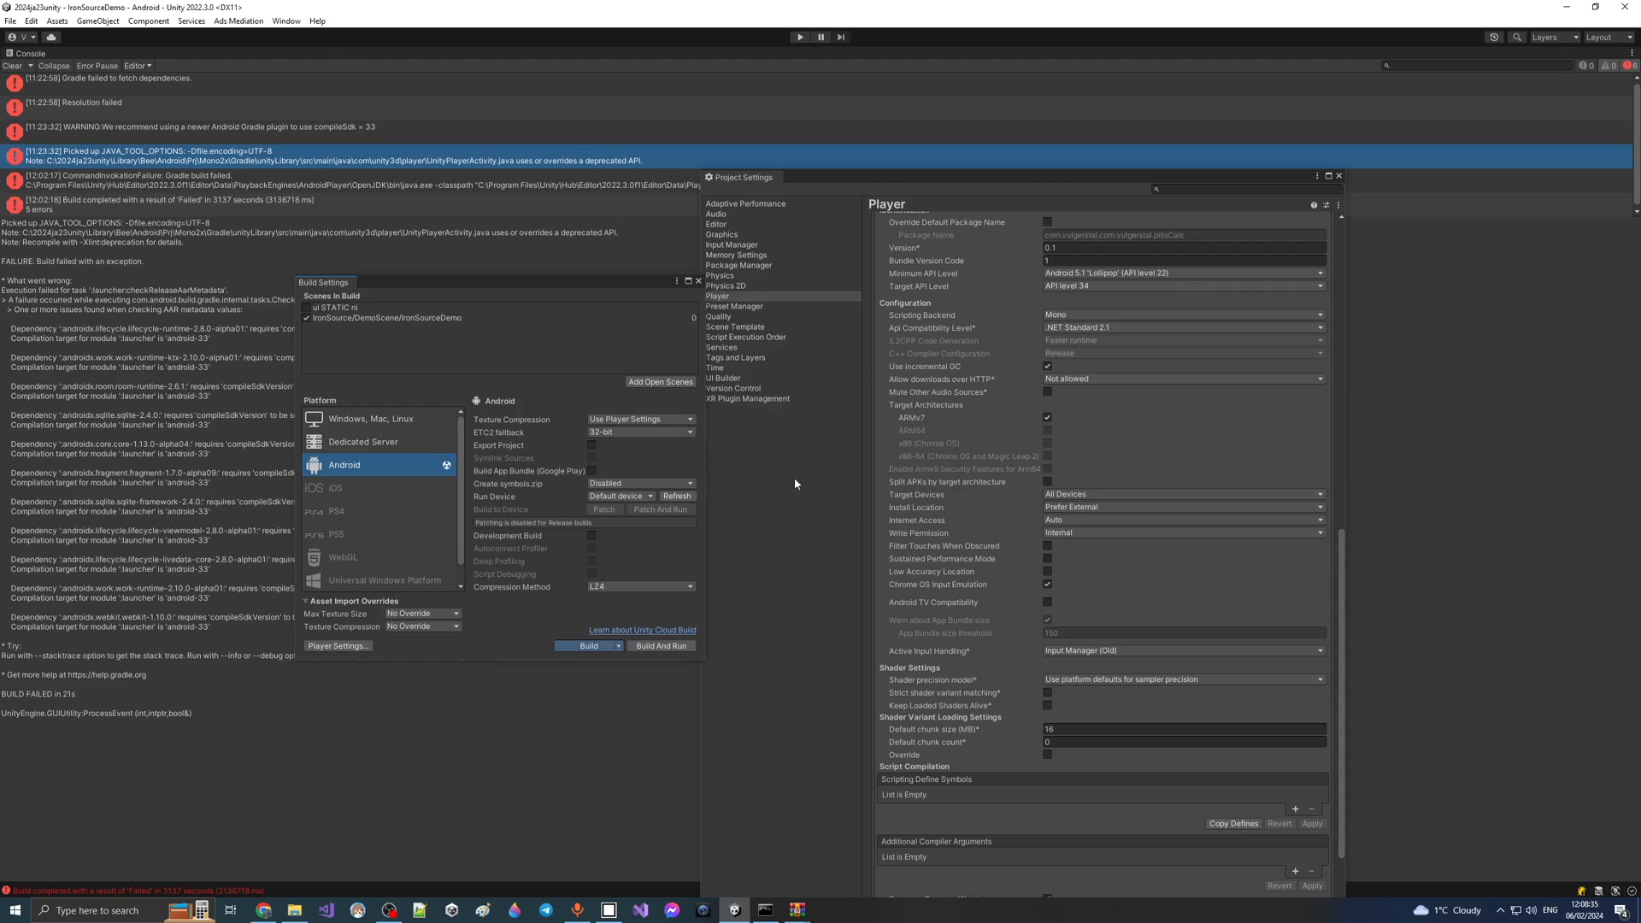
- Switch to the Command Prompt and run the prepared sdkmanager.bat command to install "platforms;android-34", minimizing the PowerShell window
left_click(766, 911)
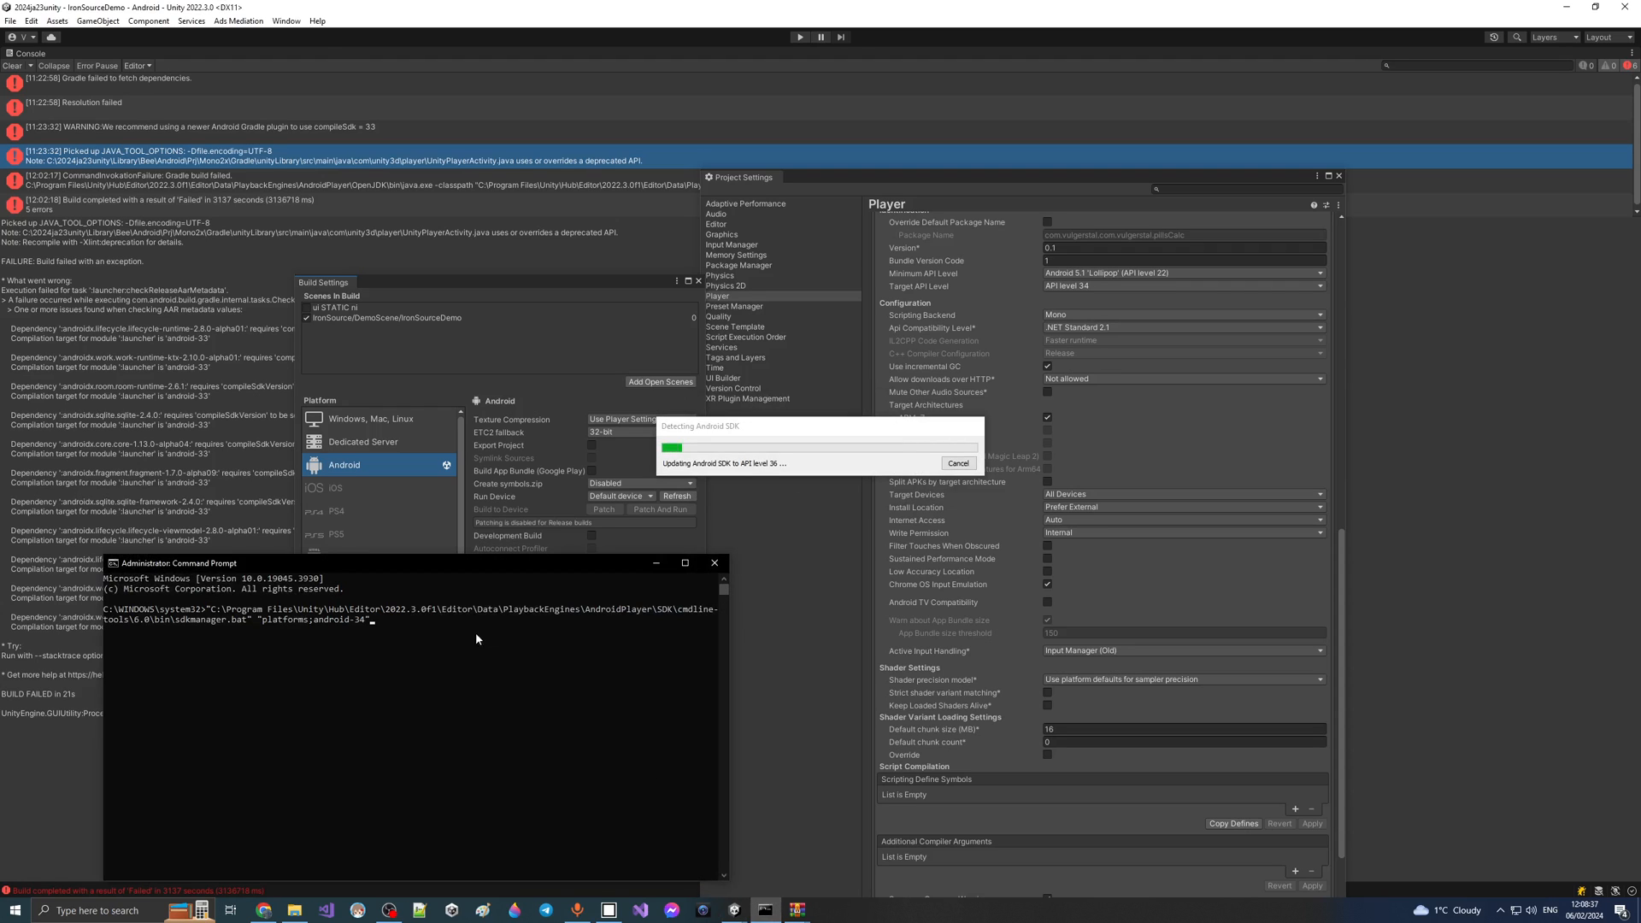
key("Return")
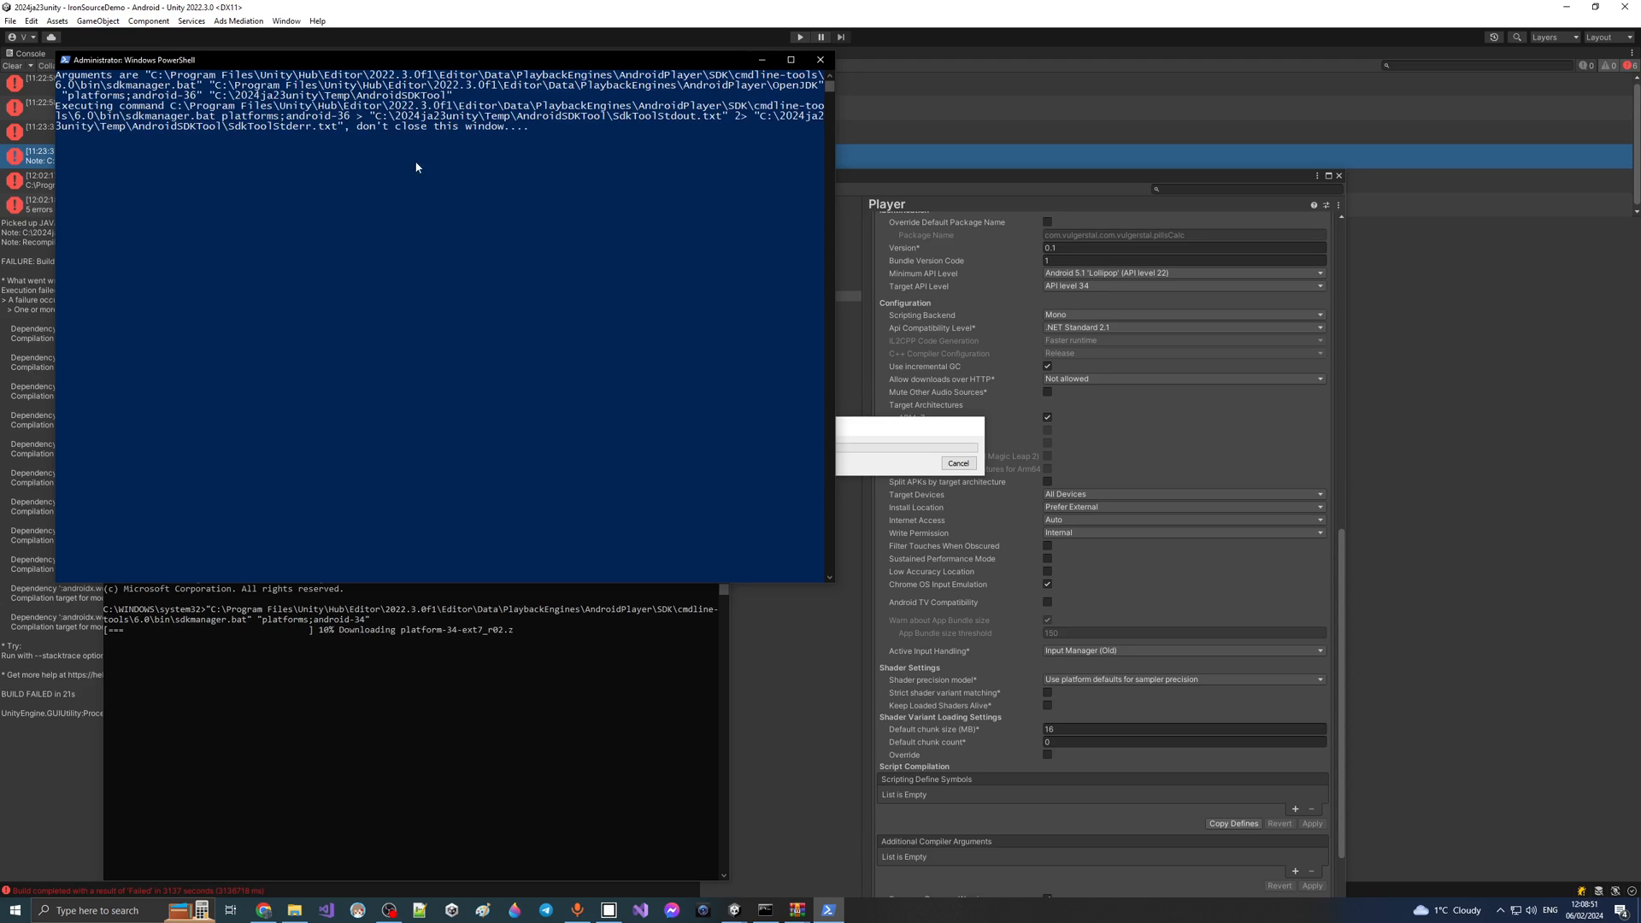
left_click(762, 60)
mouse_move(829, 910)
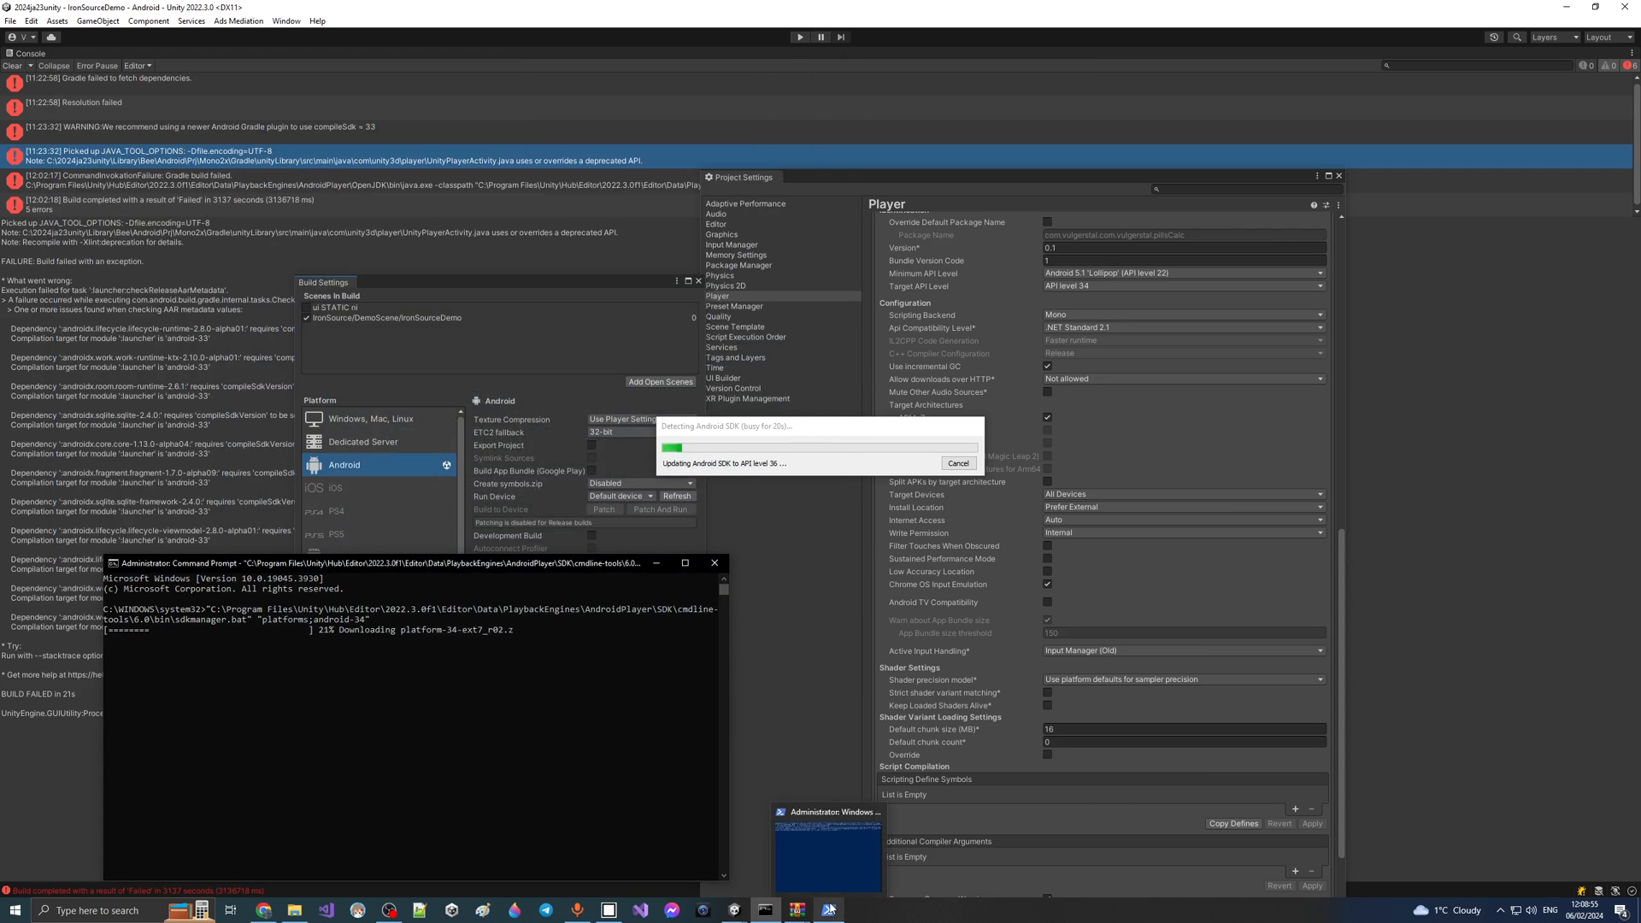
mouse_move(880, 891)
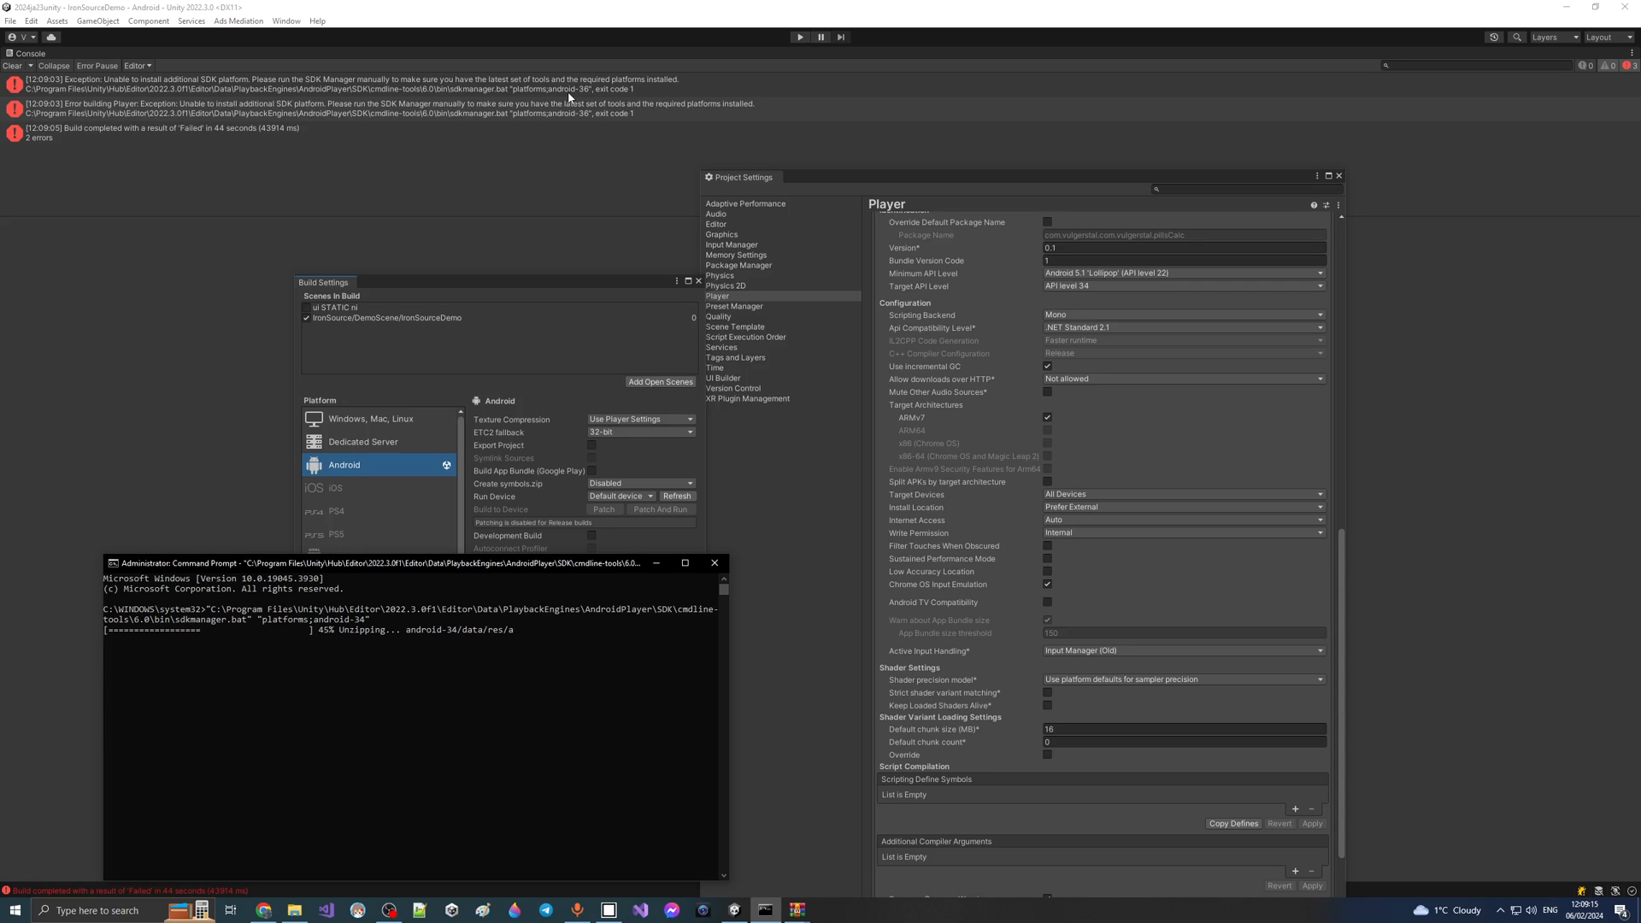
- Restart the 2024ja23unity project through UnityLauncherPro and extract the archive's Temp folder into C:\2024ja23unity again, skipping existing files
left_click(1624, 7)
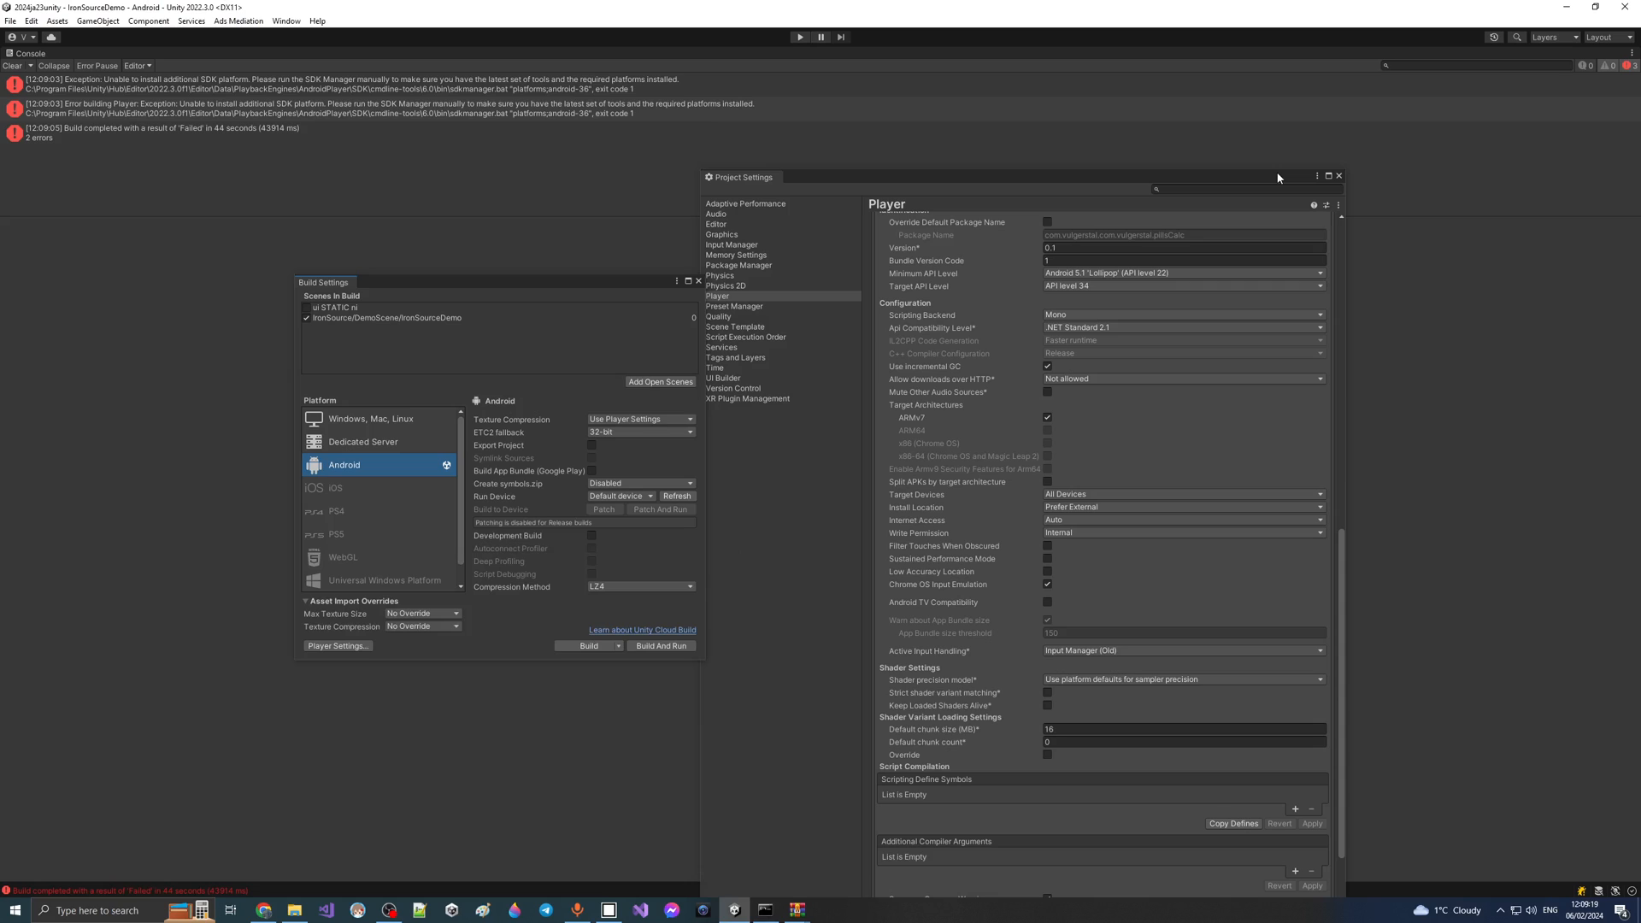
left_click(765, 910)
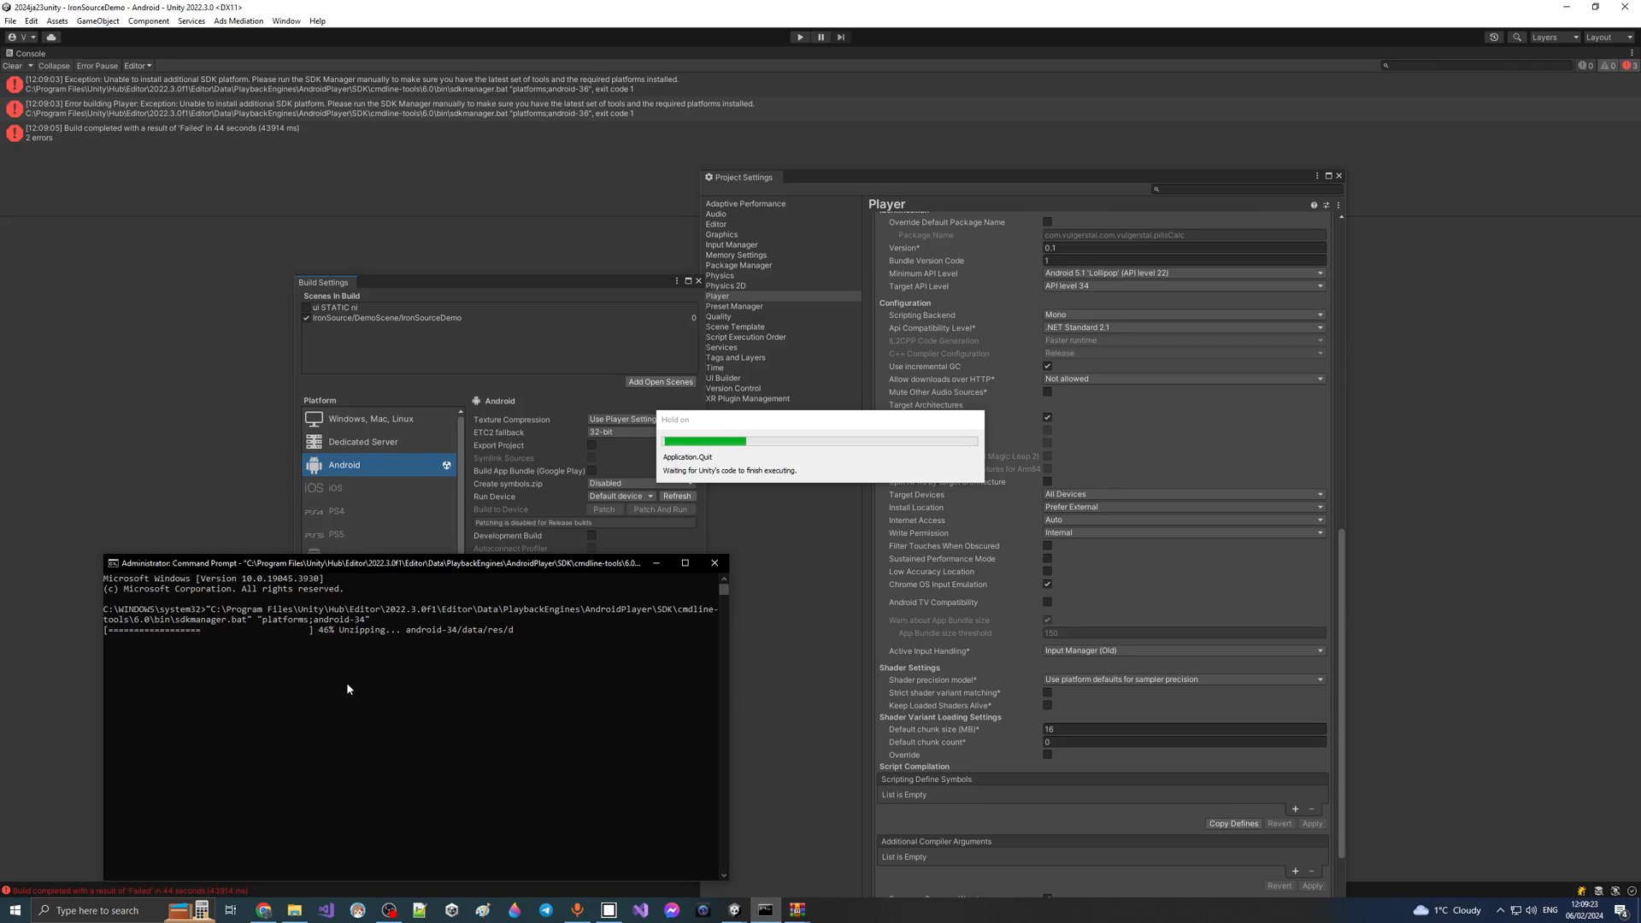
mouse_move(609, 912)
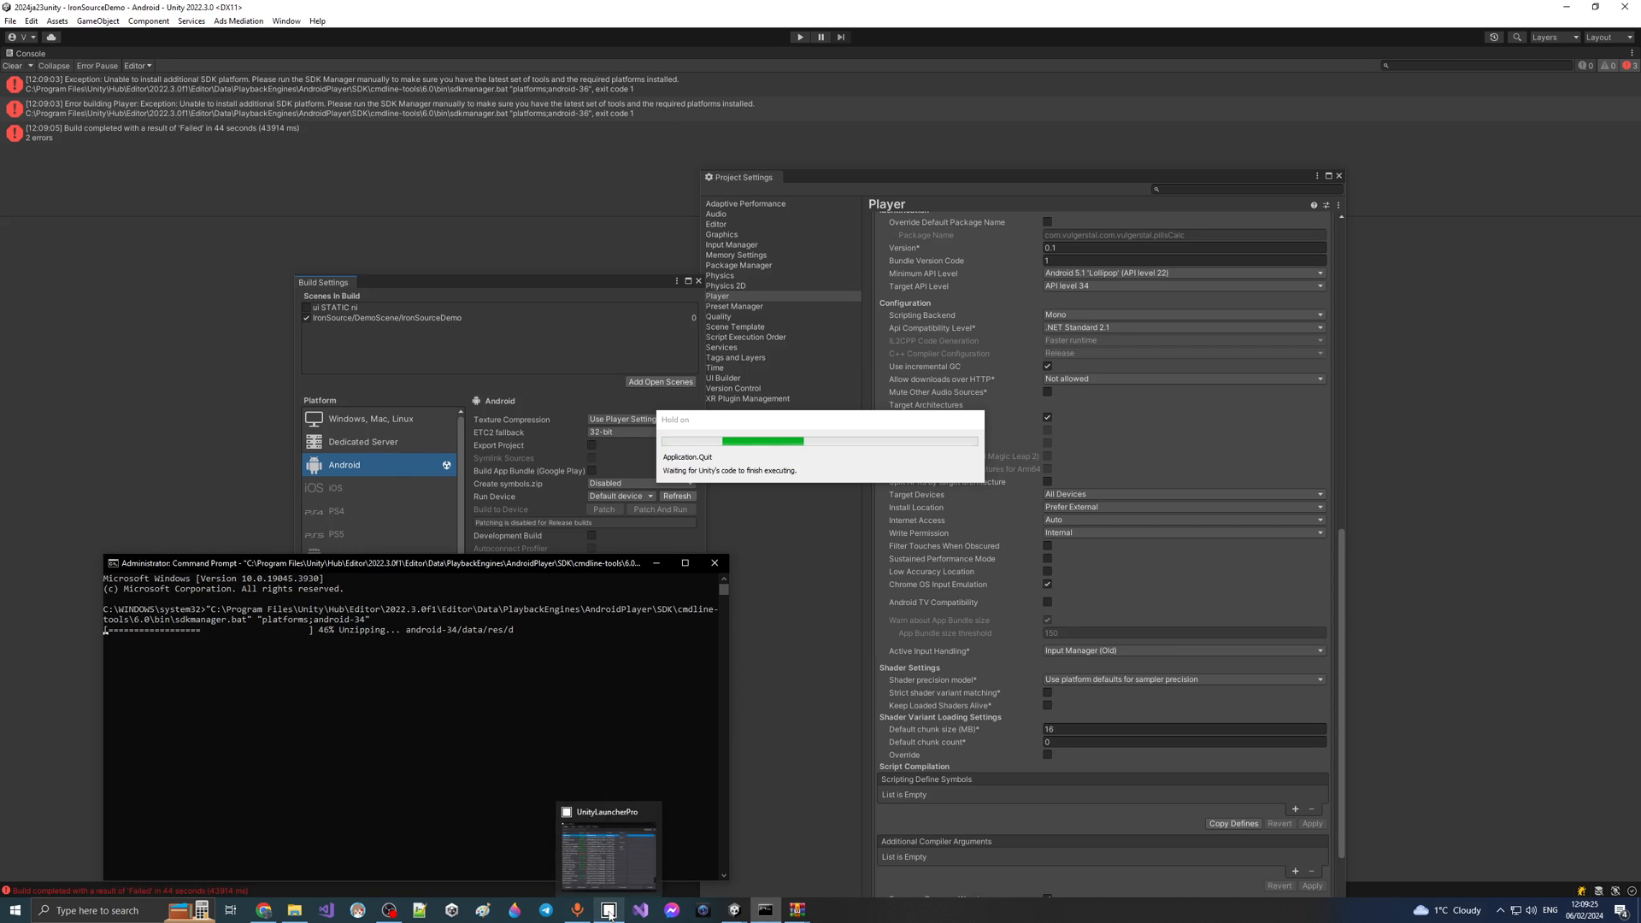
left_click(608, 879)
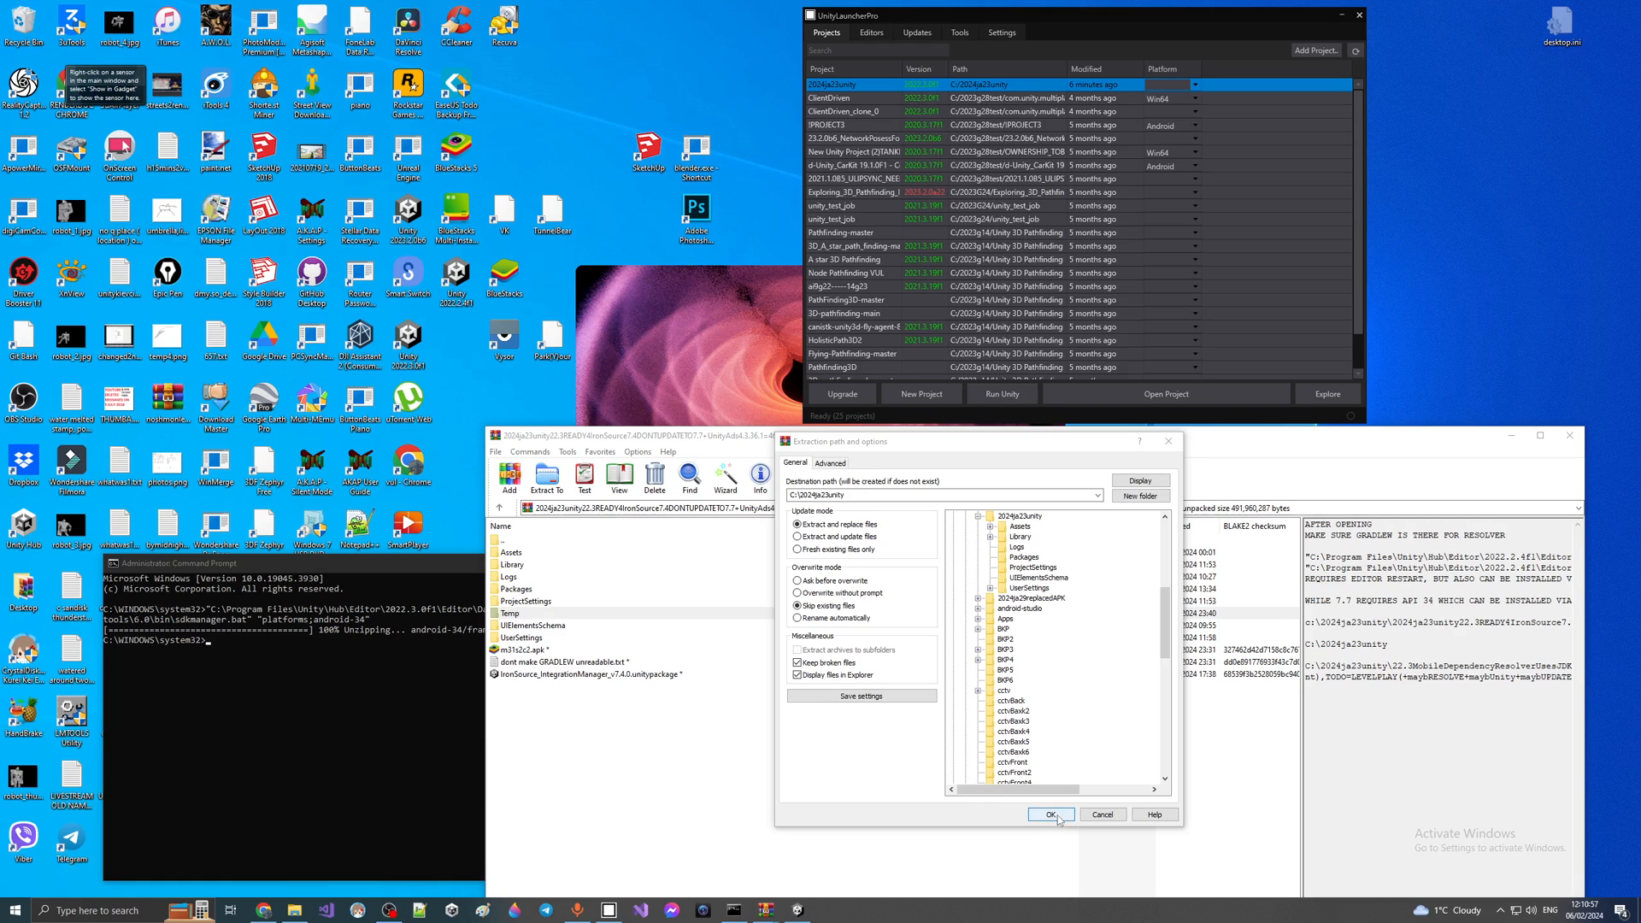
left_click(1058, 818)
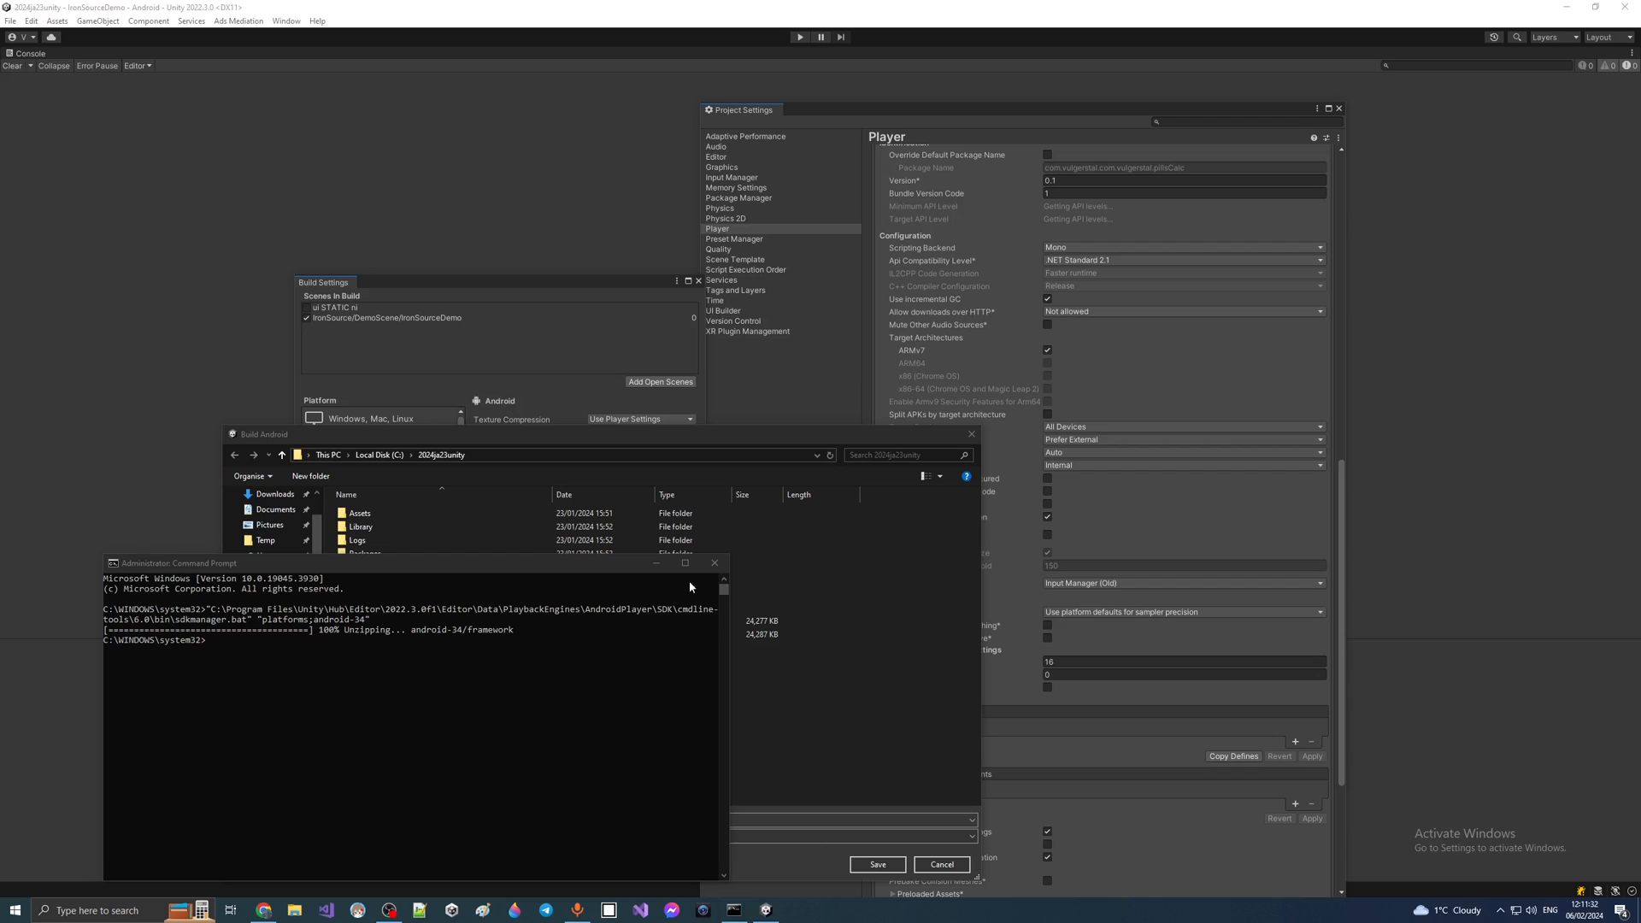
- Close the Command Prompt and build the Android app over the existing m31s2c2.apk, using the highest installed SDK platform
left_click(714, 563)
left_click(863, 862)
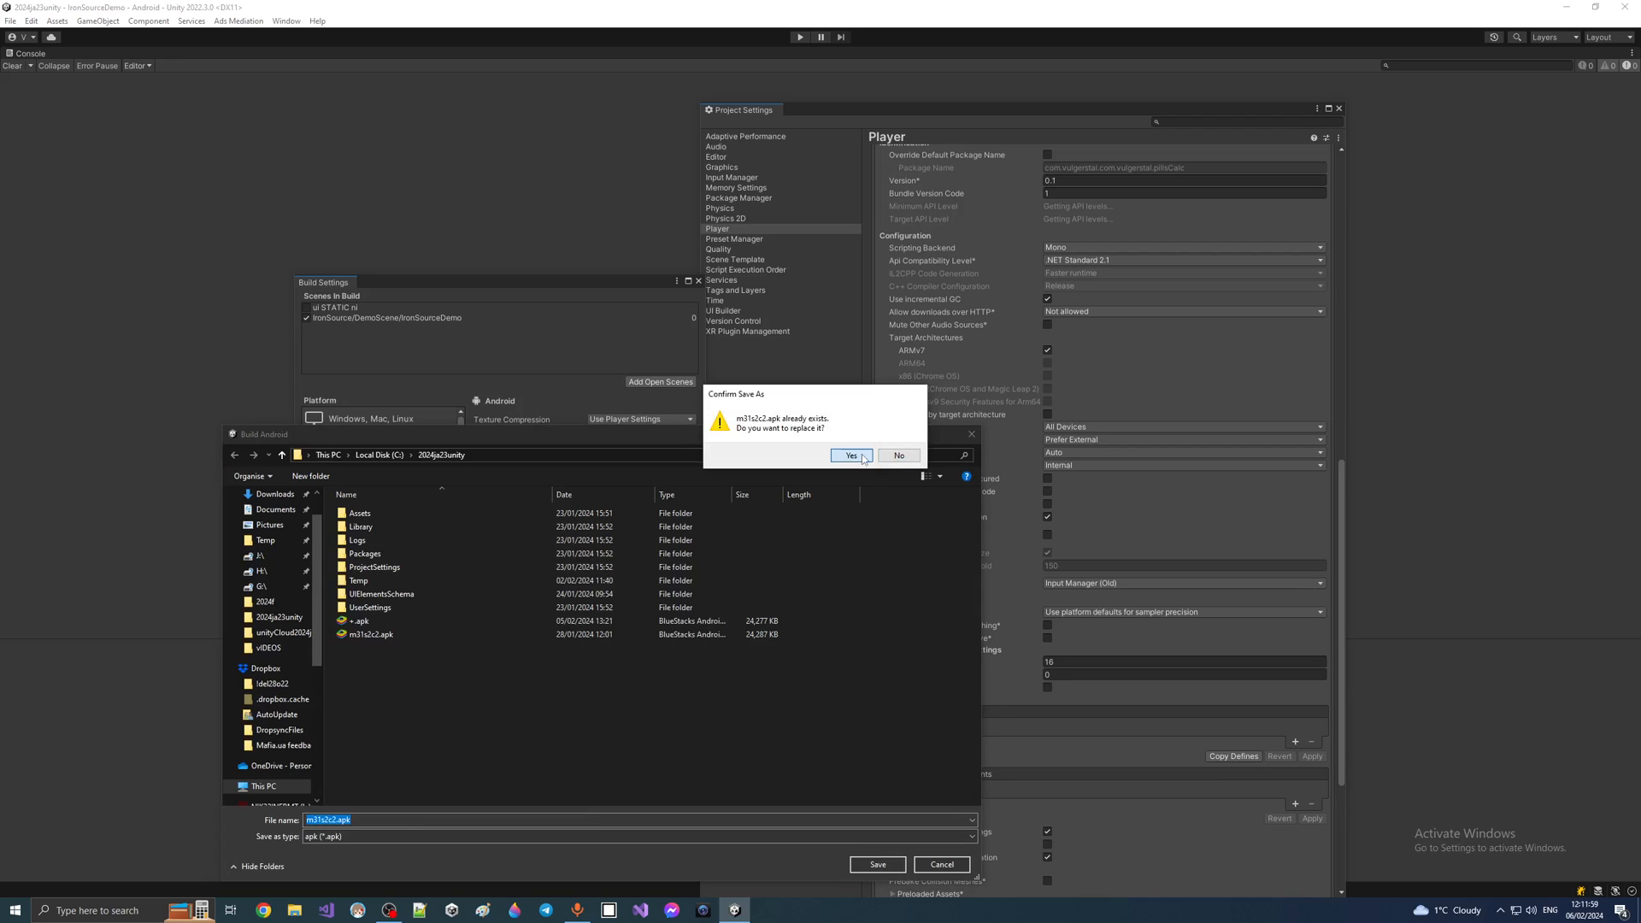
left_click(851, 455)
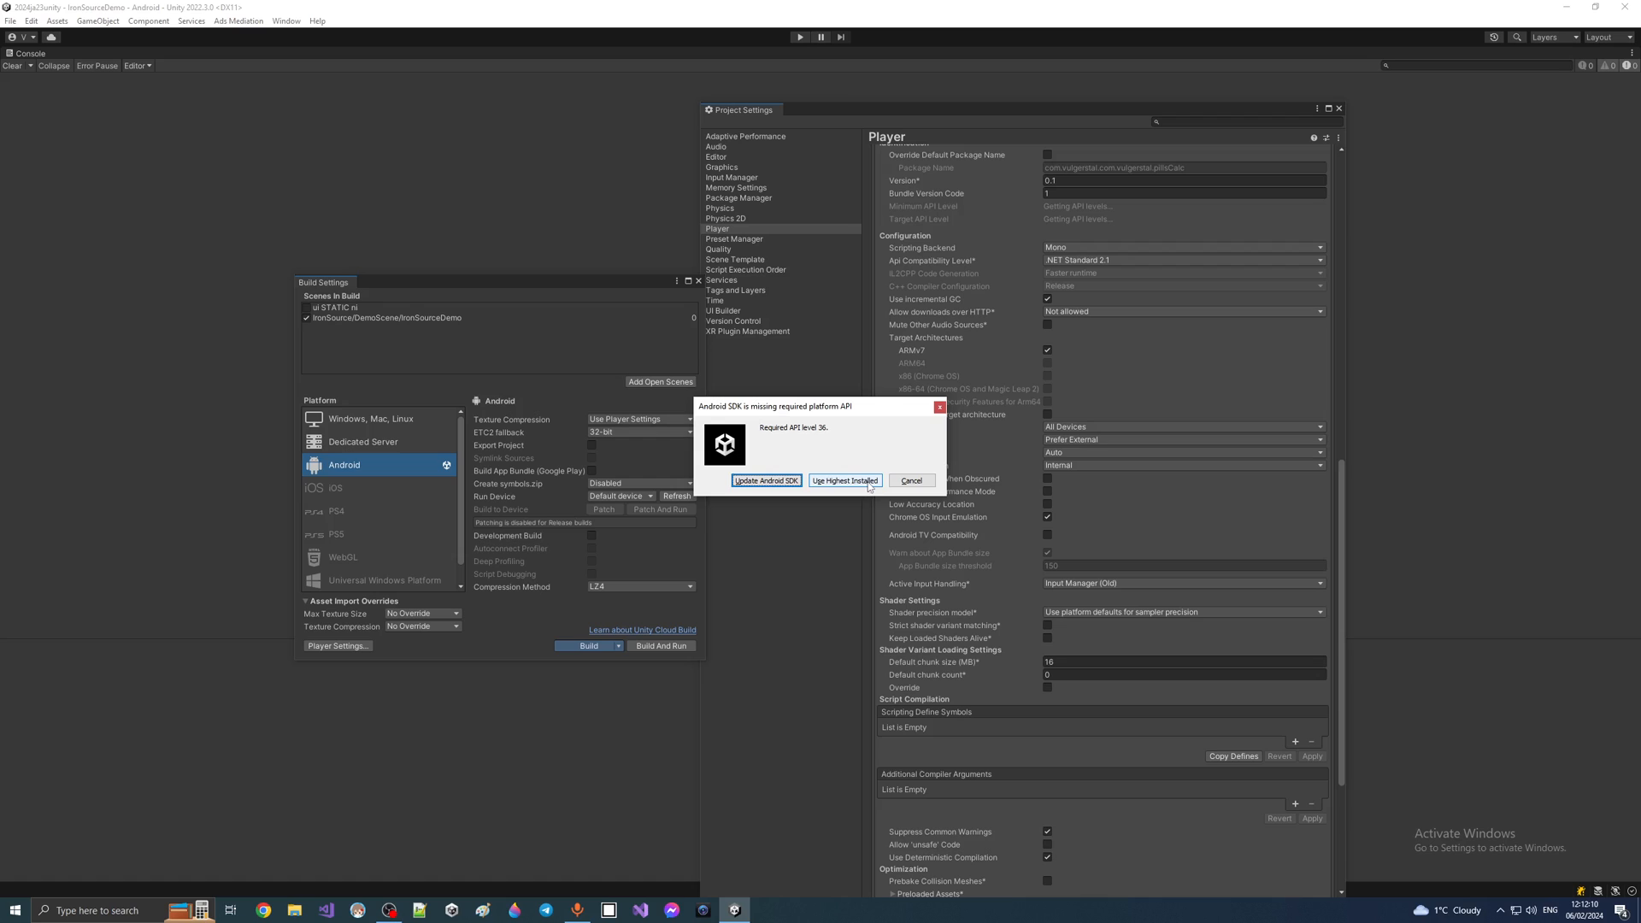
left_click(855, 485)
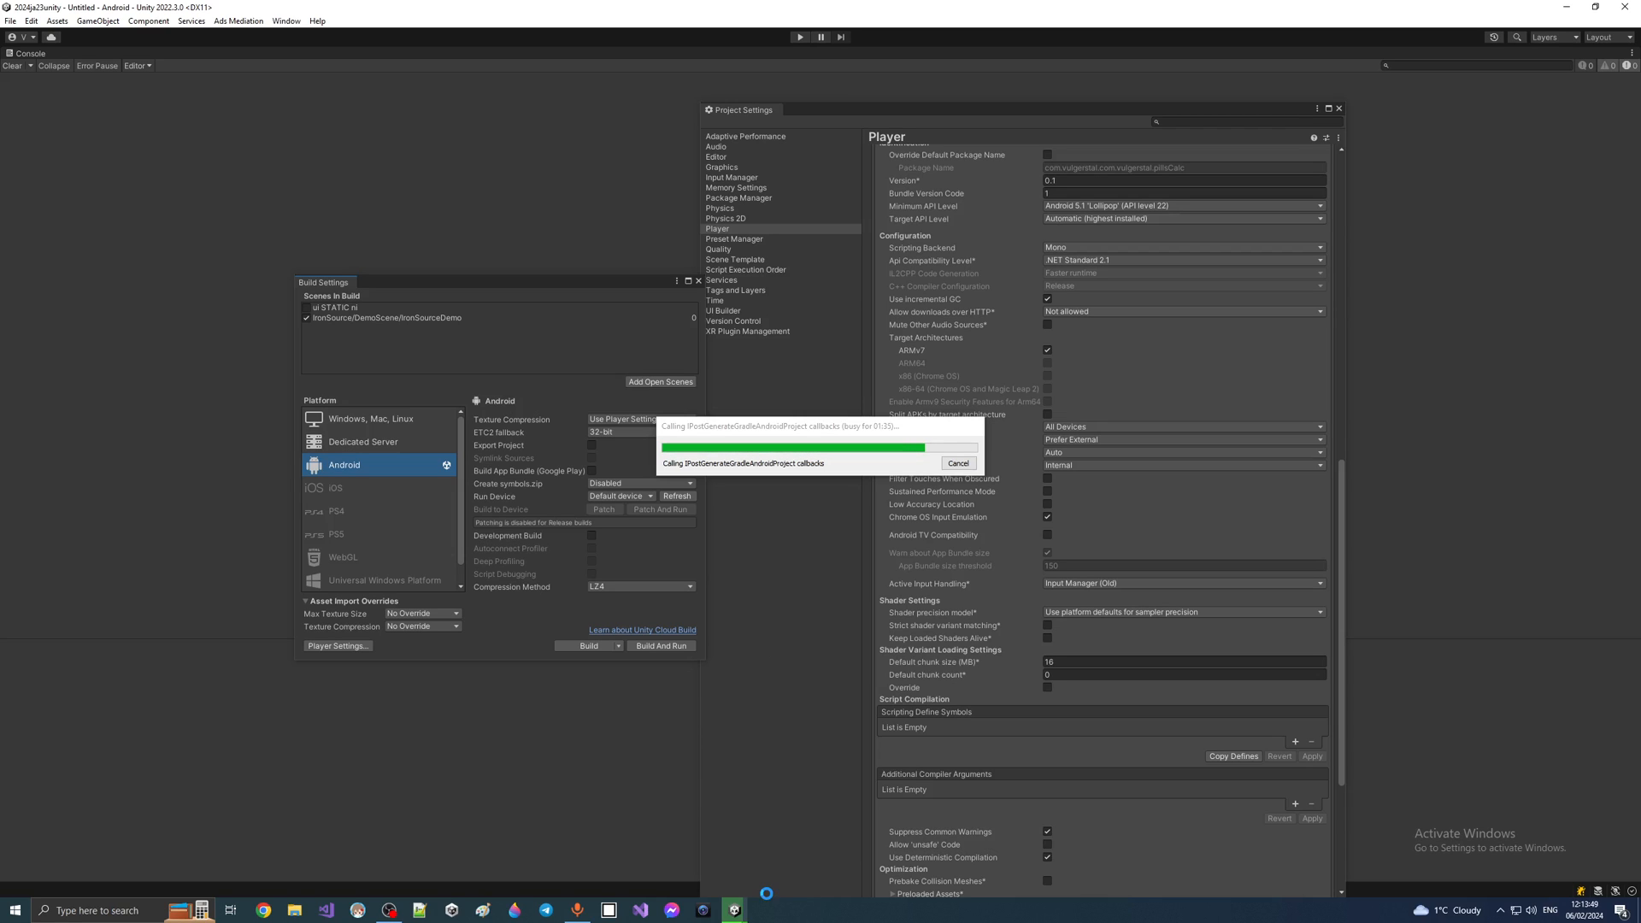
- Review the file properties of m31s2c2.apk in the 2024ja23unity folder, and close the folder window
left_click(389, 910)
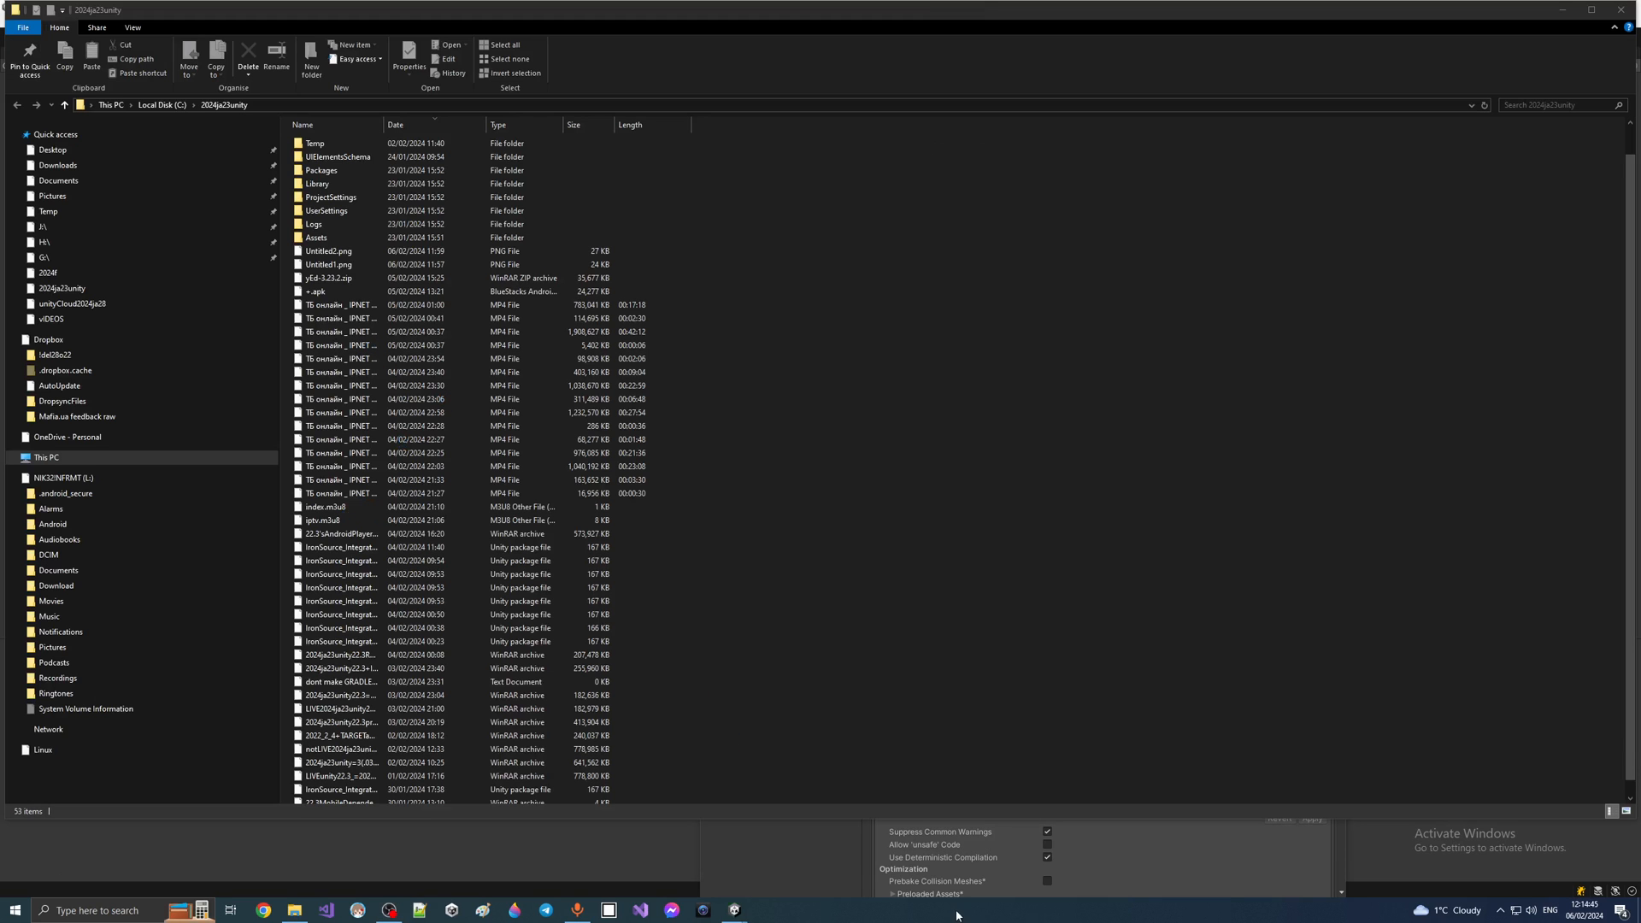
key("alt+Return")
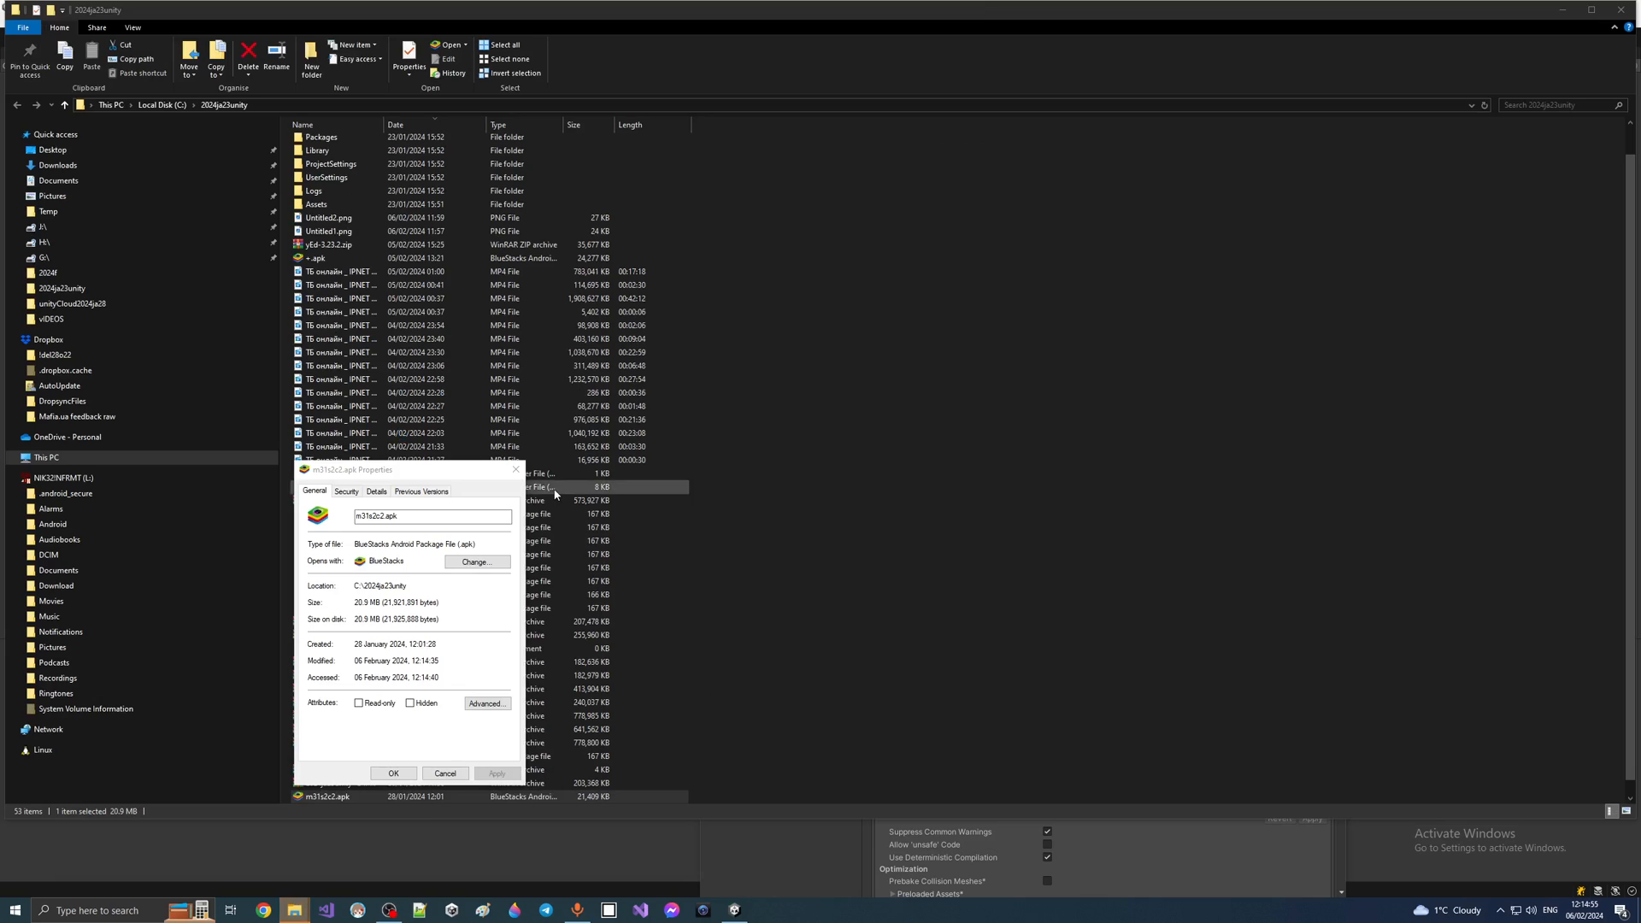
left_click(516, 469)
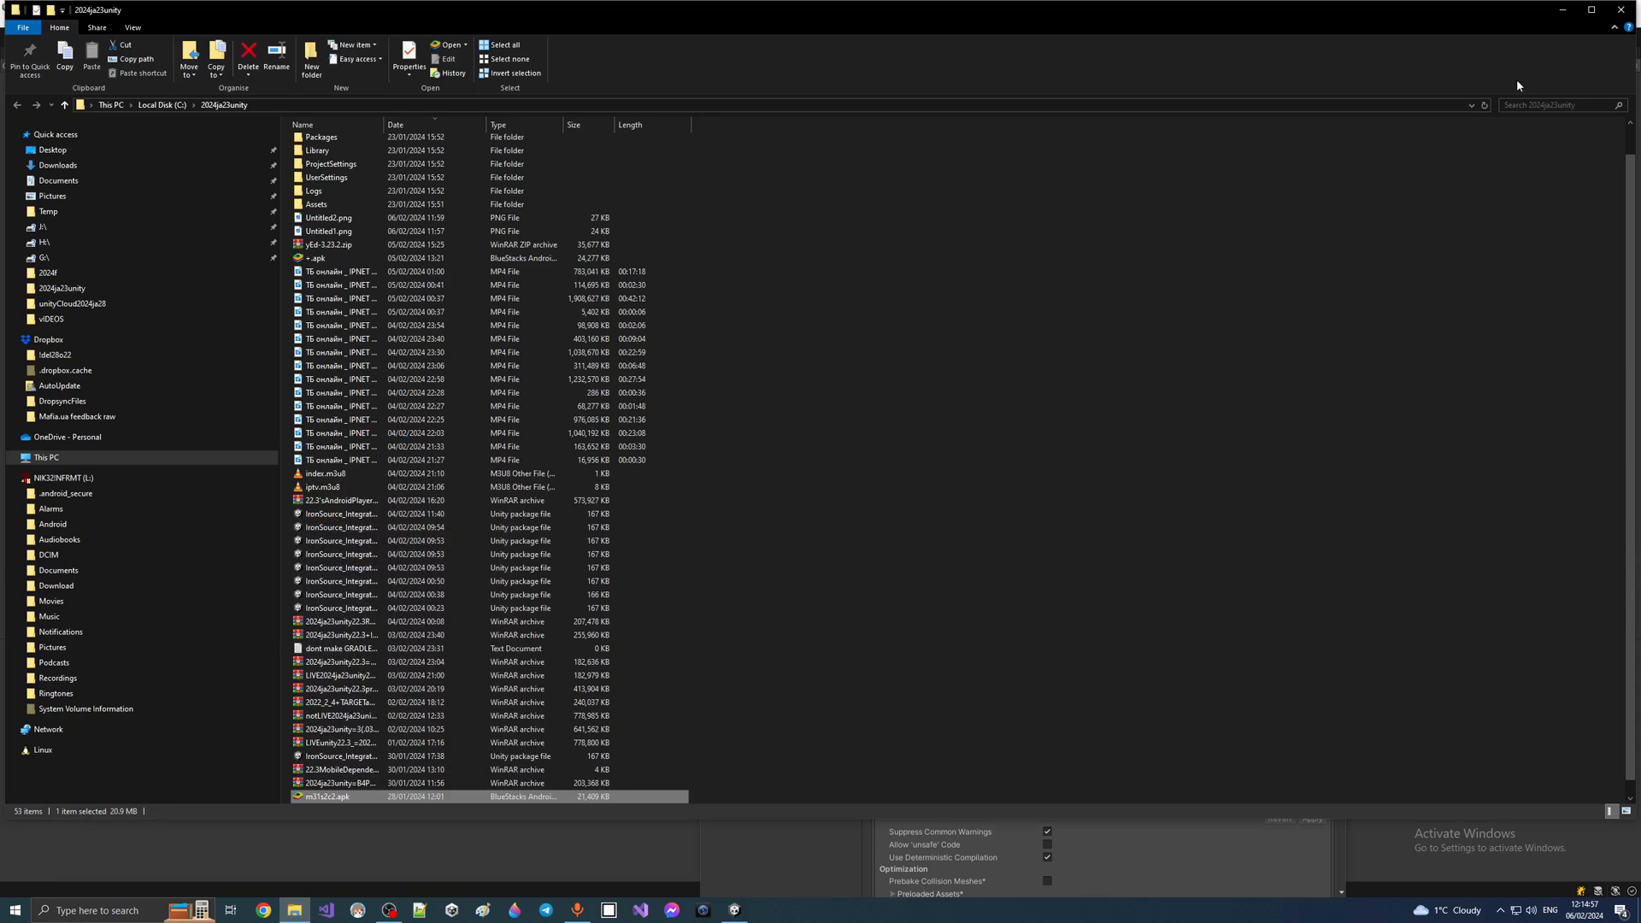
left_click(1621, 9)
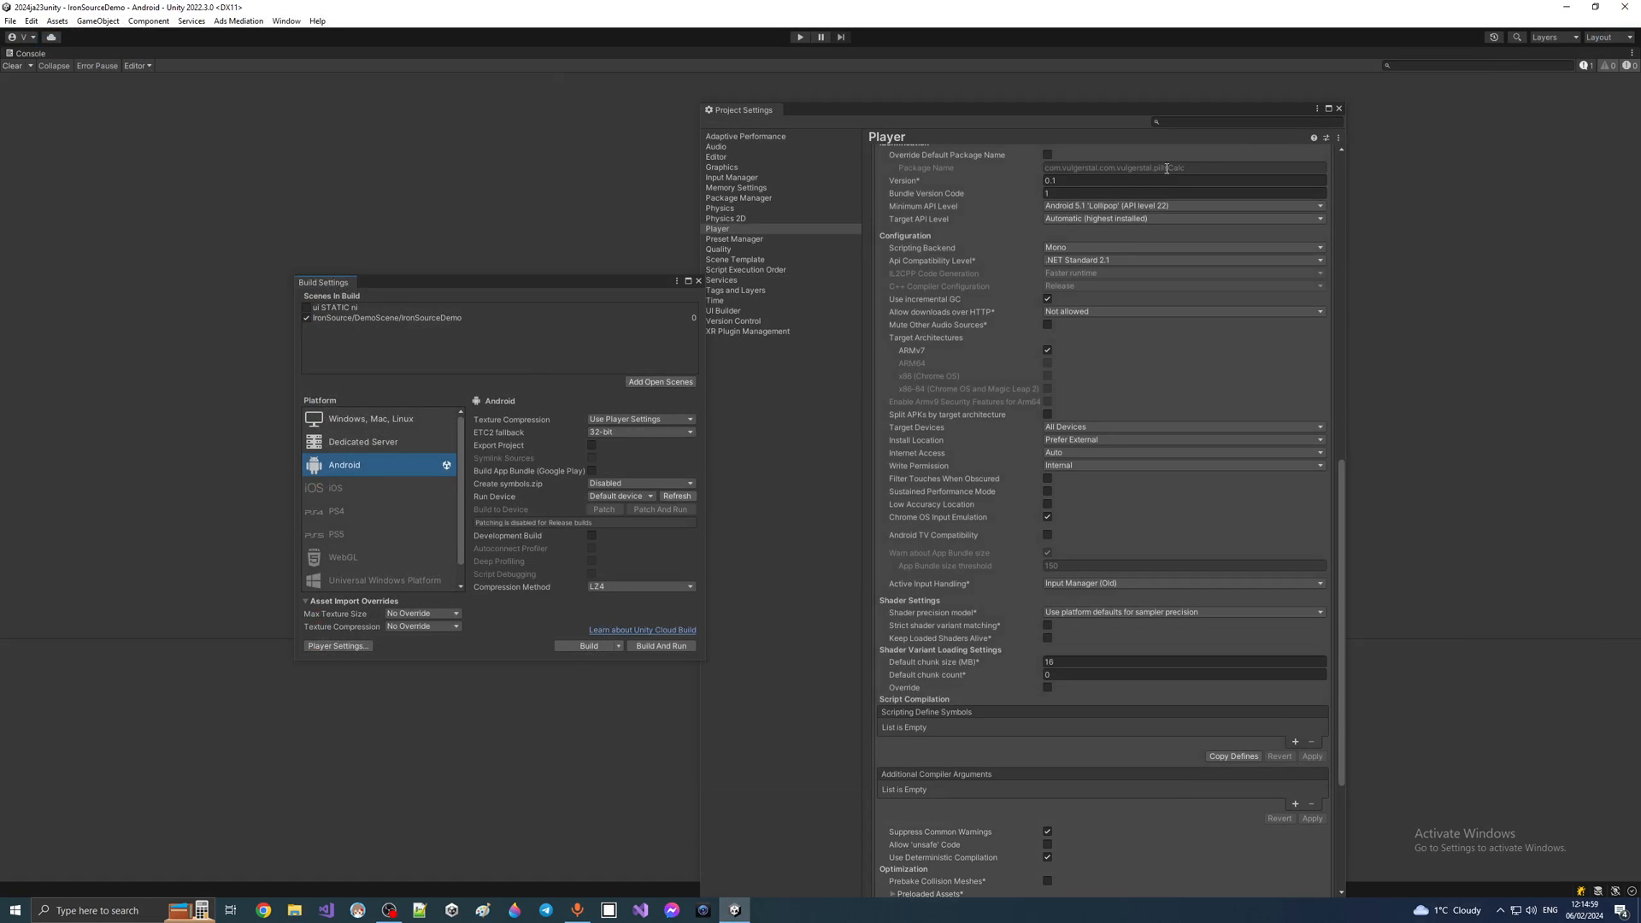